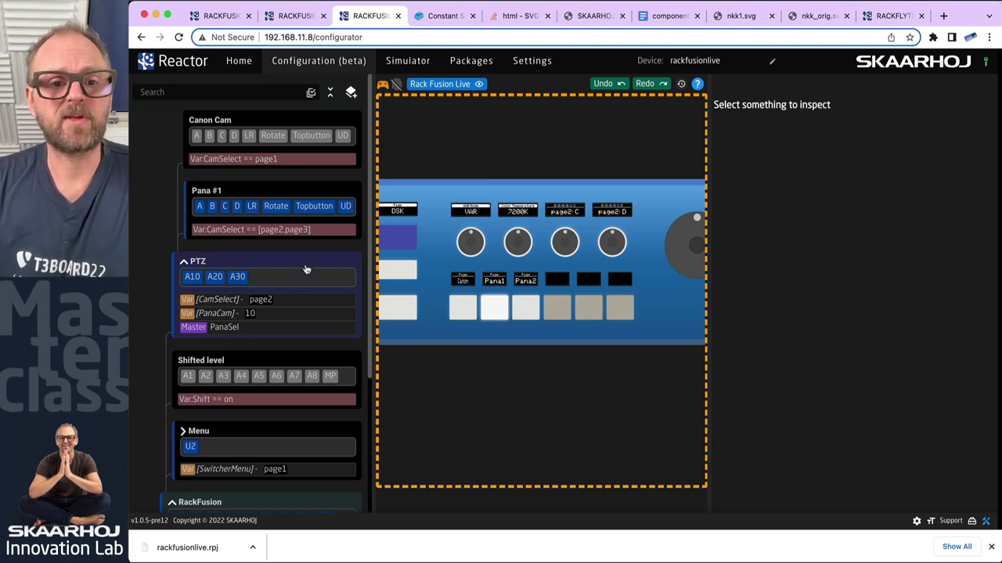
Leave layout editing, zoom in on PTZ buttons A10, A20 and A30, and select A10.
drag(438, 283, 693, 284)
scroll(452, 295, left, 5)
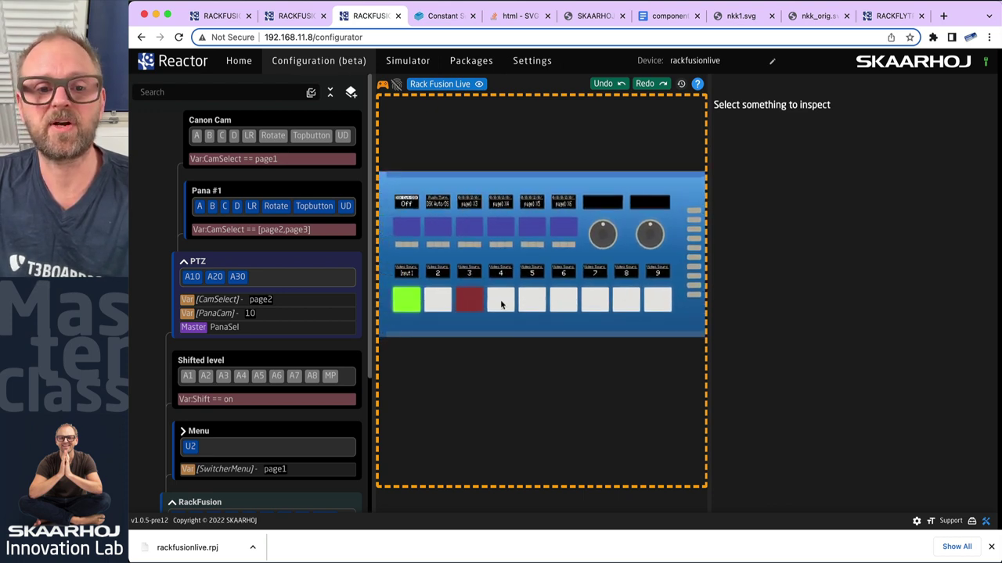
scroll(595, 293, right, 10)
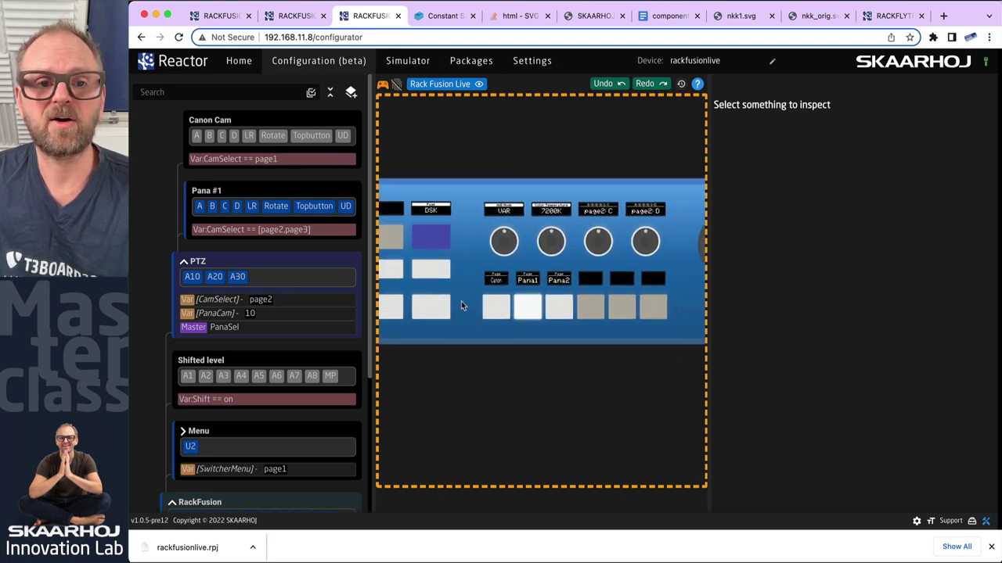
click(385, 86)
scroll(607, 277, up, 5)
click(429, 331)
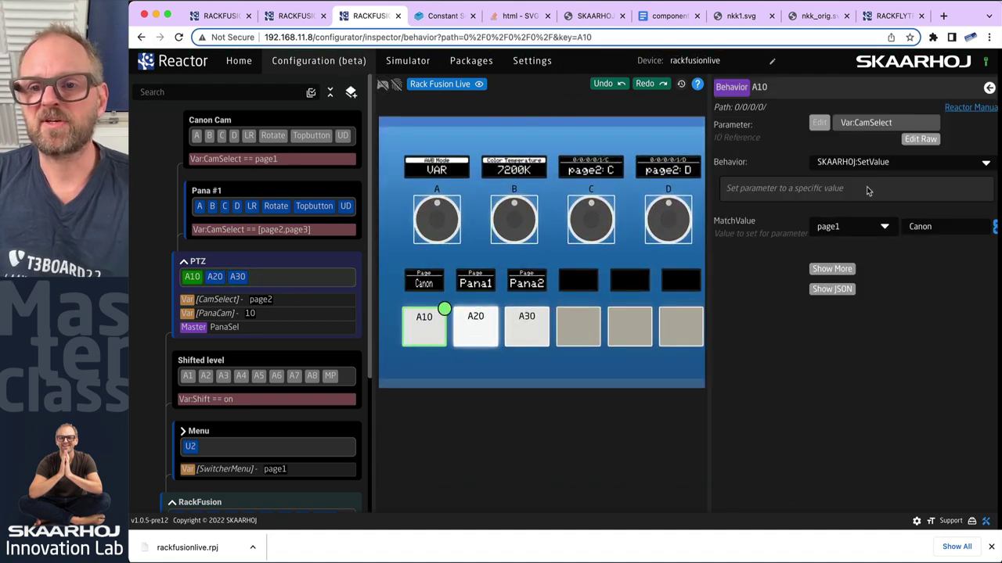
Show more of A10's settings, insert a Conditional Feedback at Index 20, and expand it.
click(833, 269)
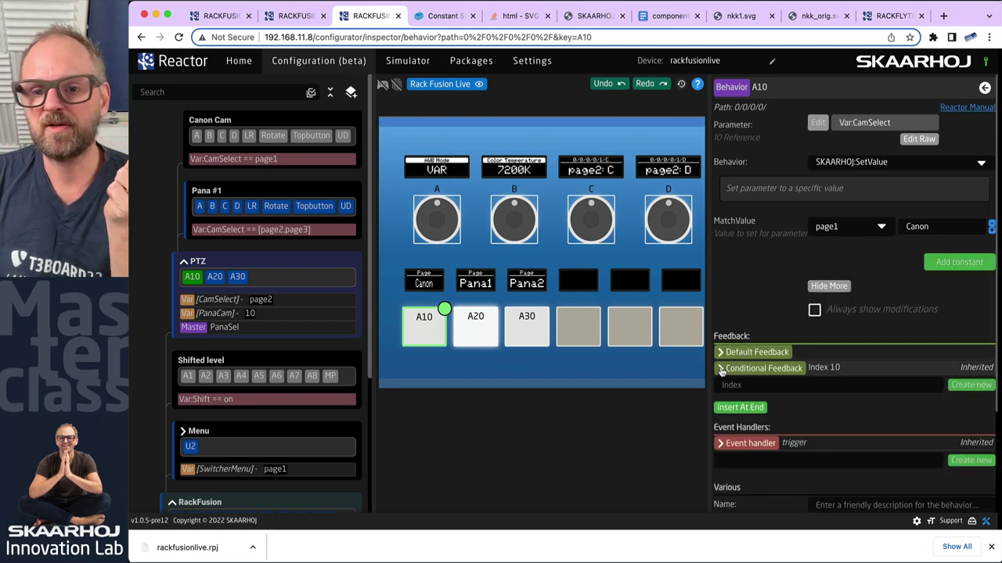
click(738, 410)
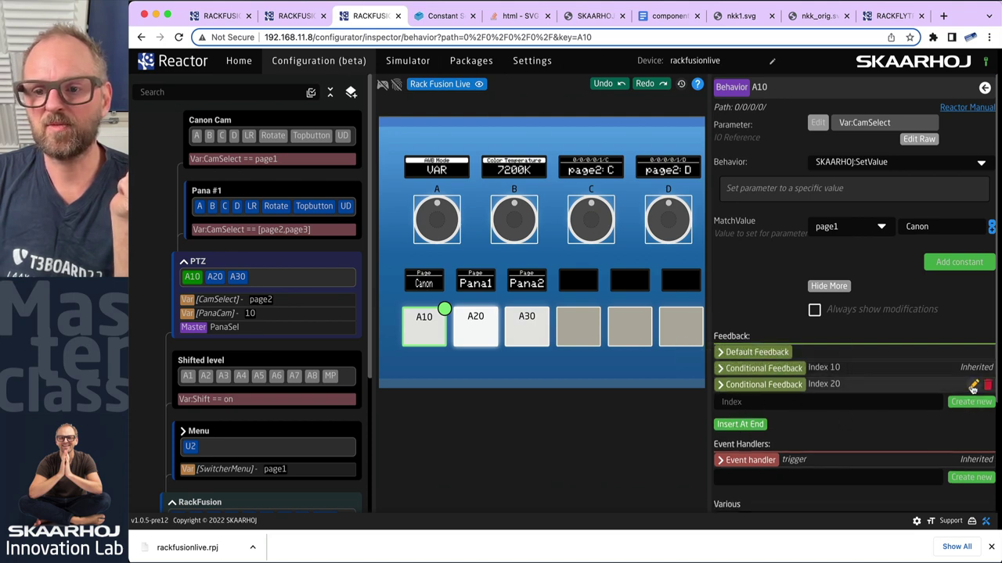
click(728, 384)
scroll(781, 419, down, 1)
Set the Index 20 feedback colour to GREEN.
click(815, 400)
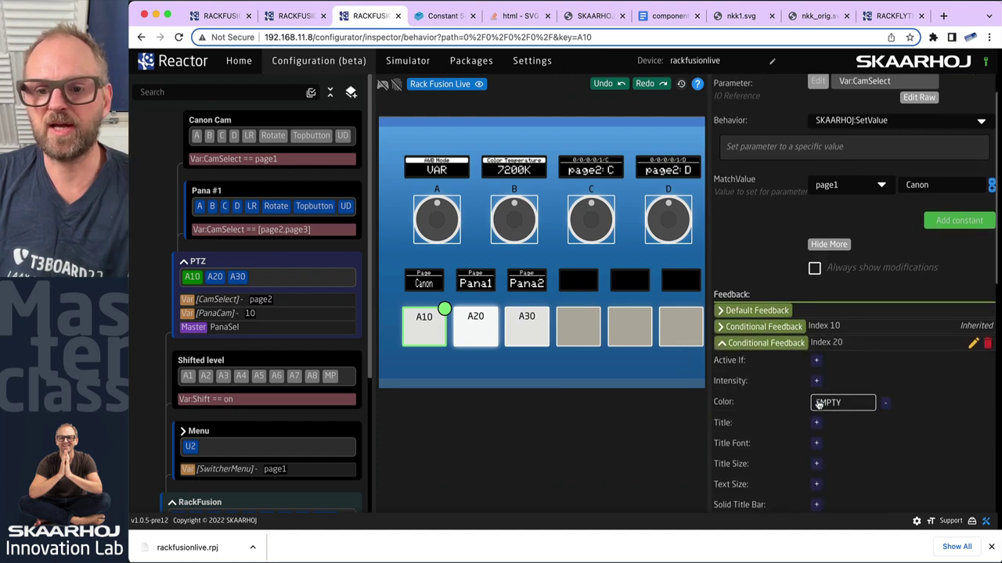
click(831, 401)
click(498, 289)
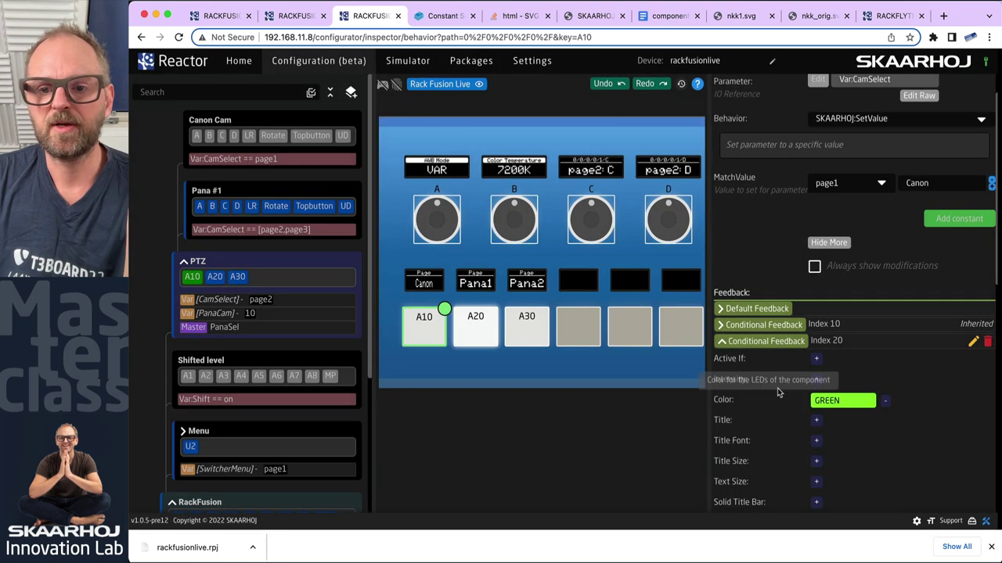
Add an Active If condition using ATEM Mini's Preview Input Video Source parameter.
click(817, 361)
click(824, 361)
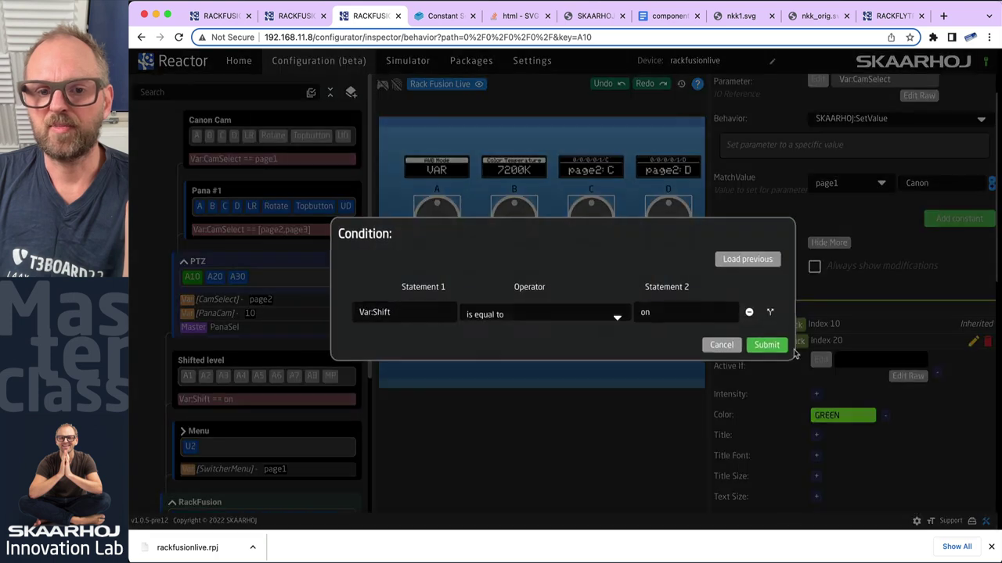
click(437, 319)
click(389, 260)
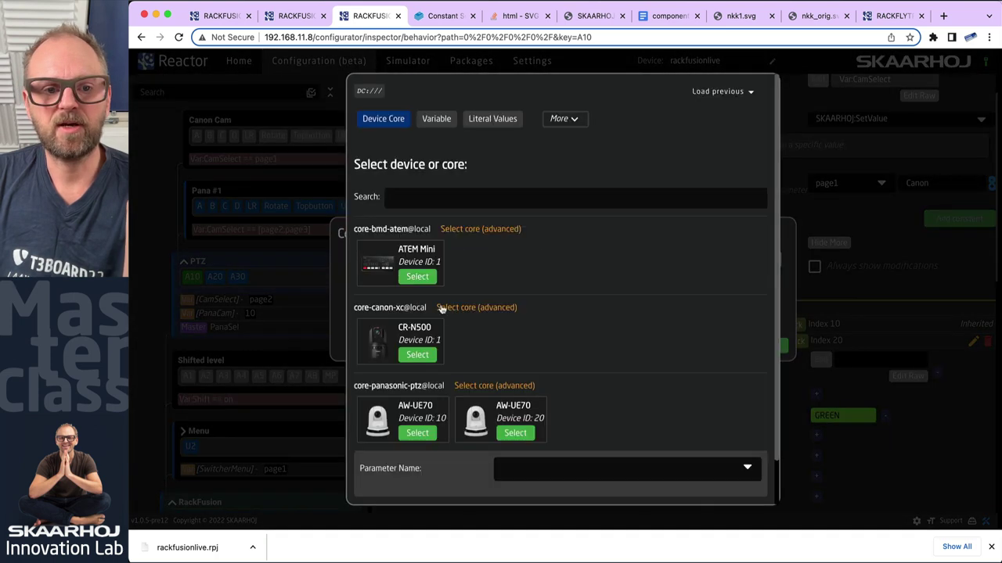
click(418, 276)
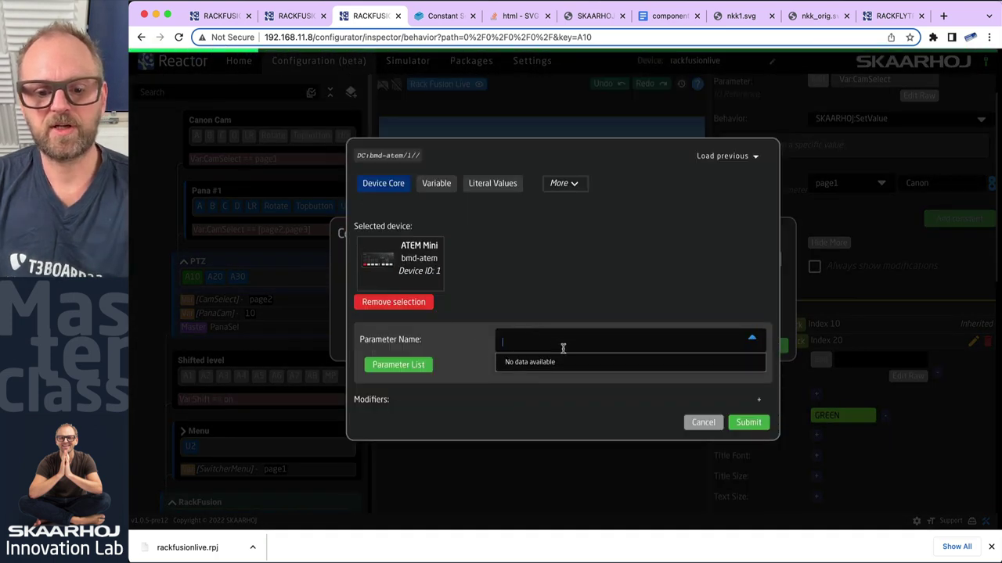
text(preview)
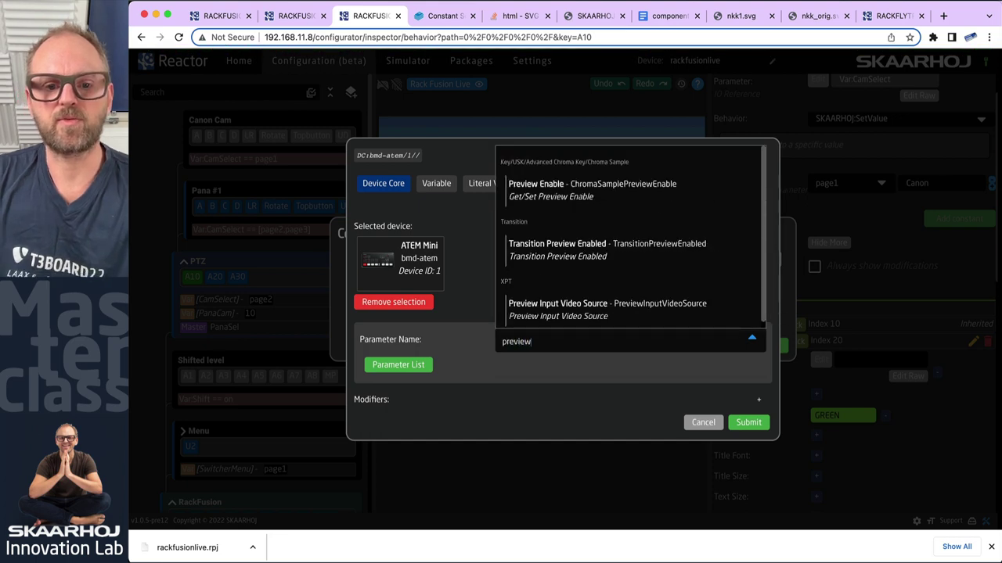
scroll(579, 311, down, 1)
click(565, 309)
click(642, 365)
click(748, 461)
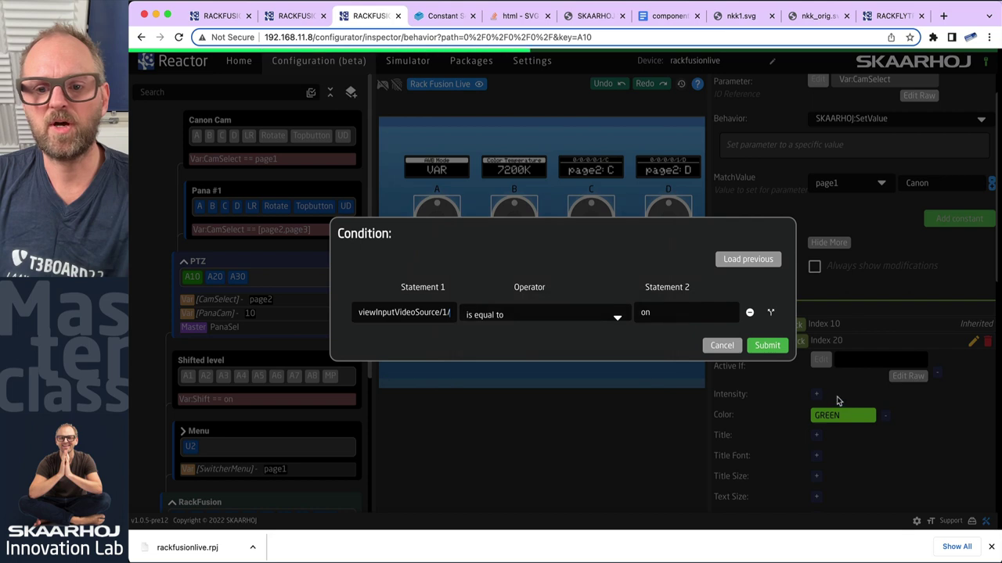
Make the condition compare equal to 1 and submit it.
click(654, 316)
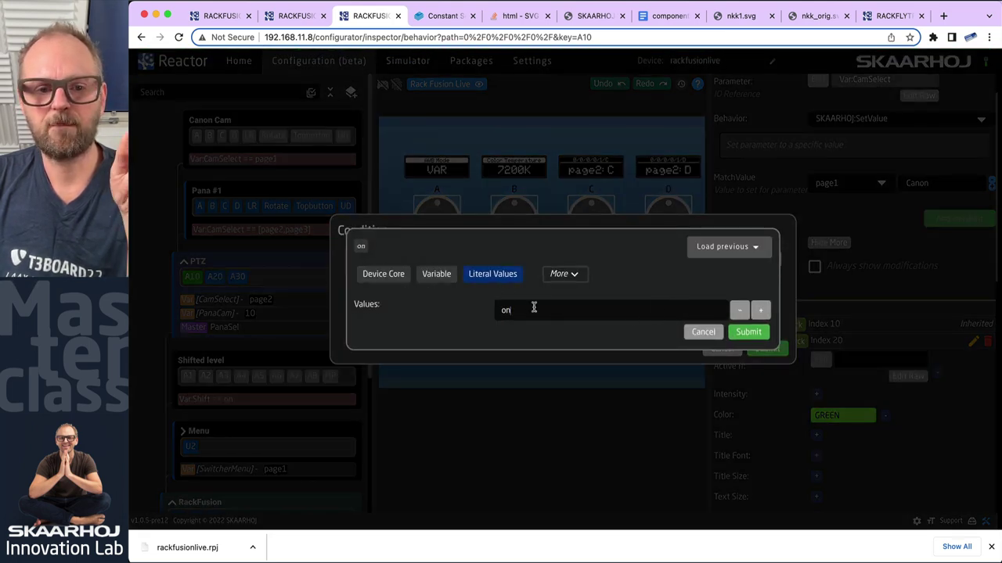
double_click(533, 307)
text(1)
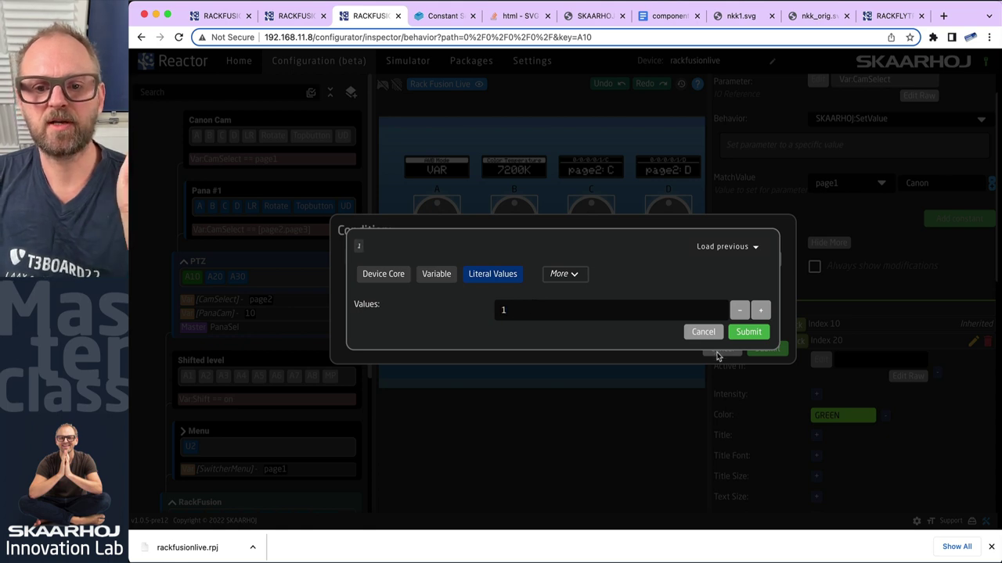
click(747, 334)
click(415, 315)
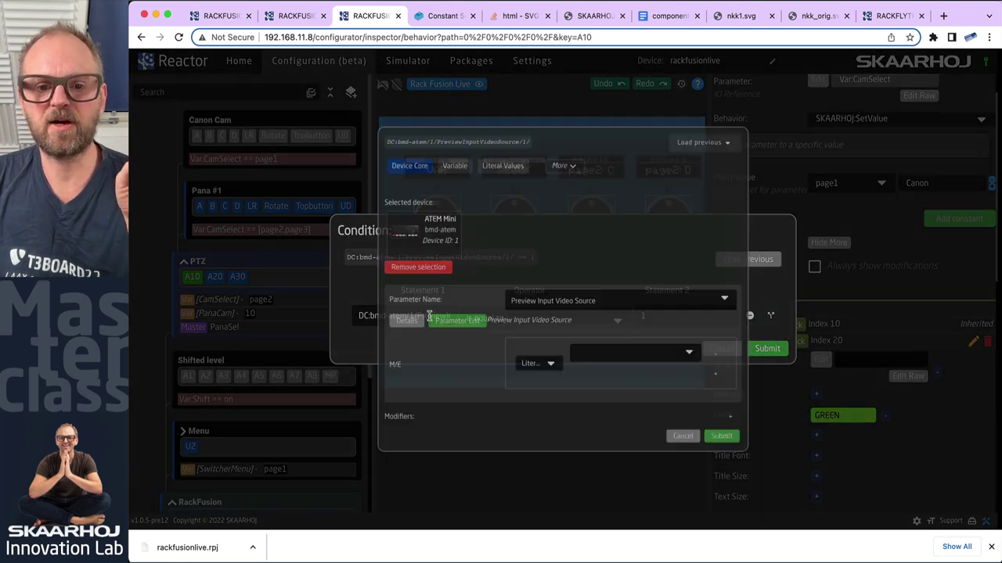
click(748, 460)
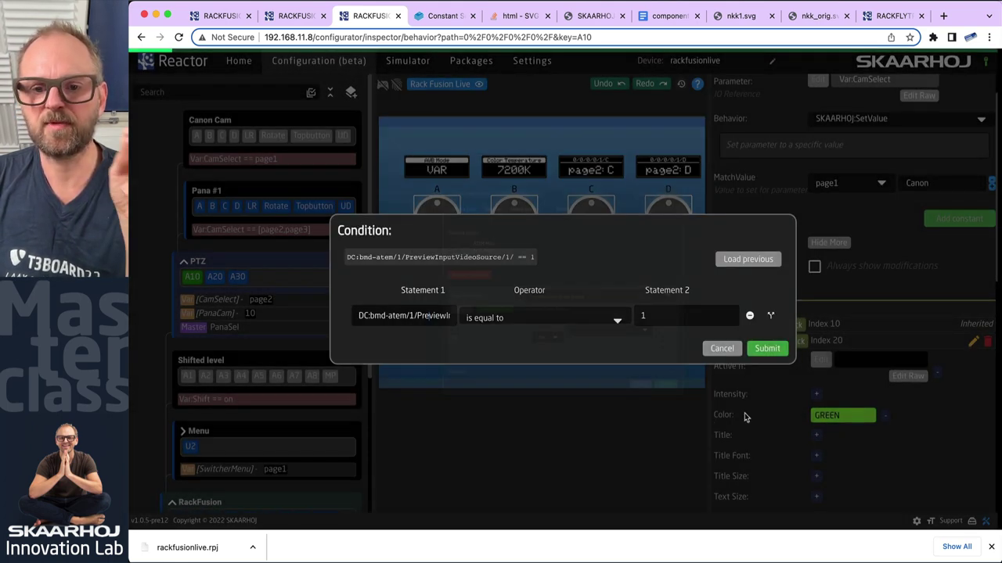
click(769, 349)
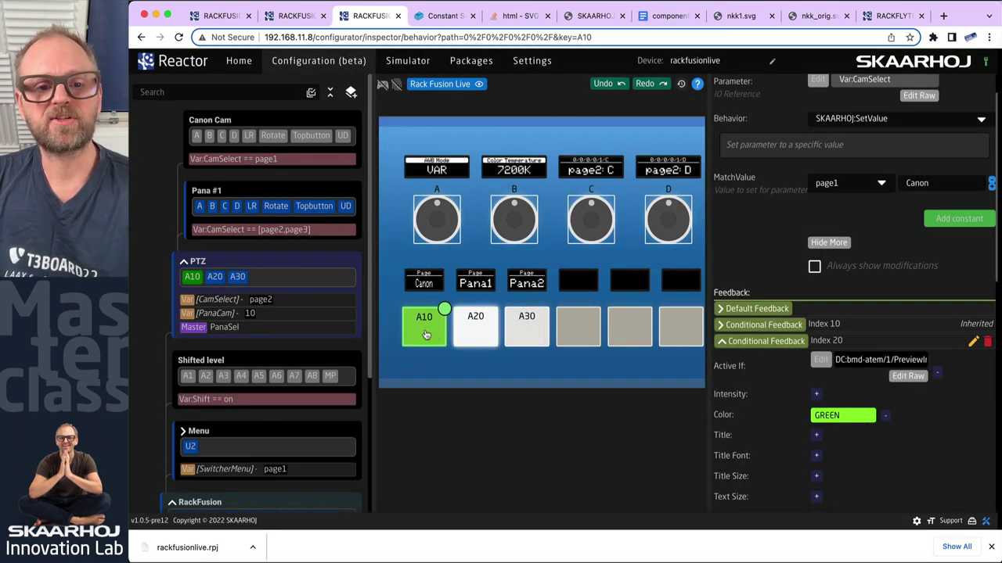
key(super+Tab)
key(super+Tab)
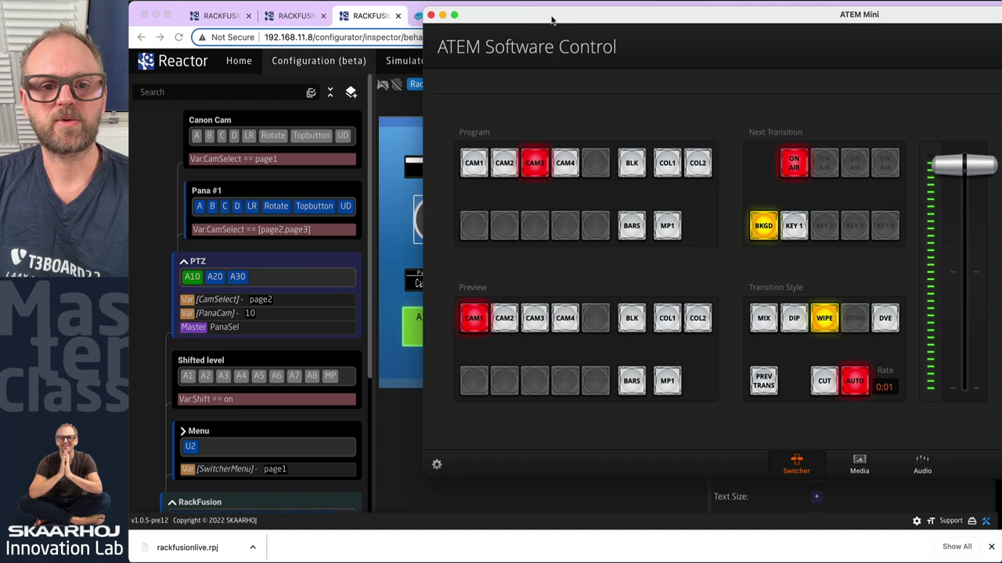
Cycle ATEM preview through CAM1 to CAM4, checking A10 lights green only for CAM1.
drag(552, 20, 749, 4)
click(703, 317)
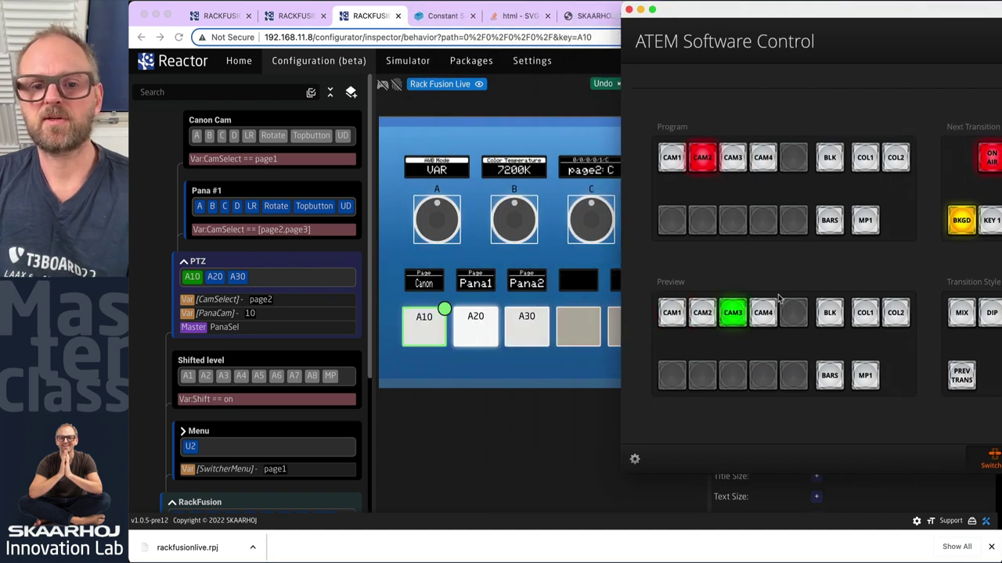
click(428, 330)
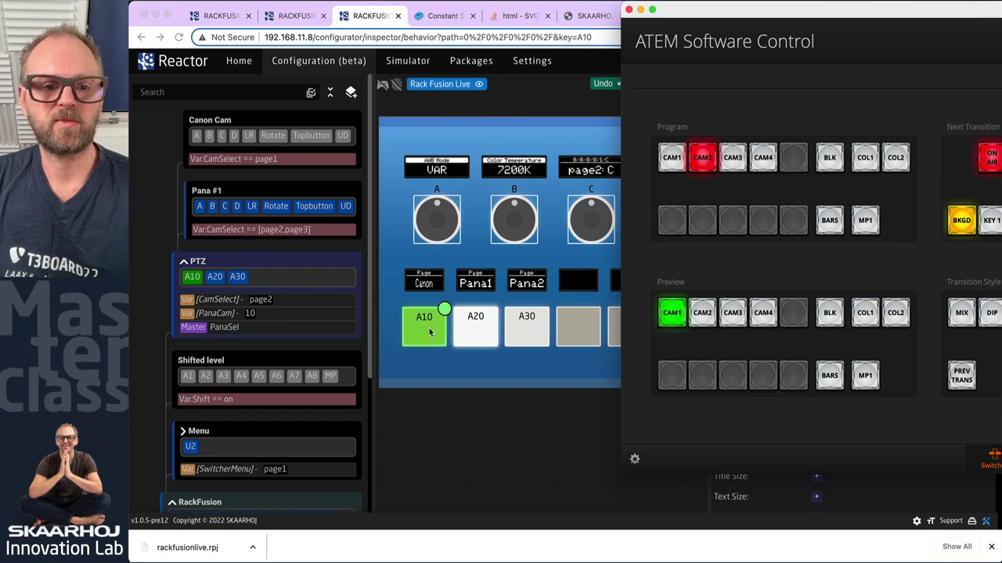
click(709, 320)
click(673, 315)
click(703, 317)
click(745, 317)
click(753, 315)
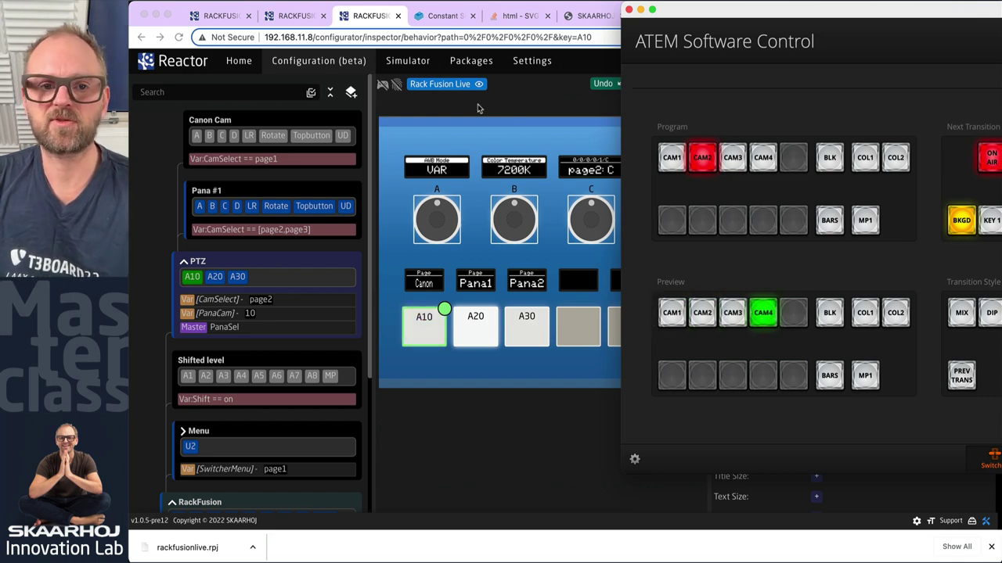
key(super+Tab)
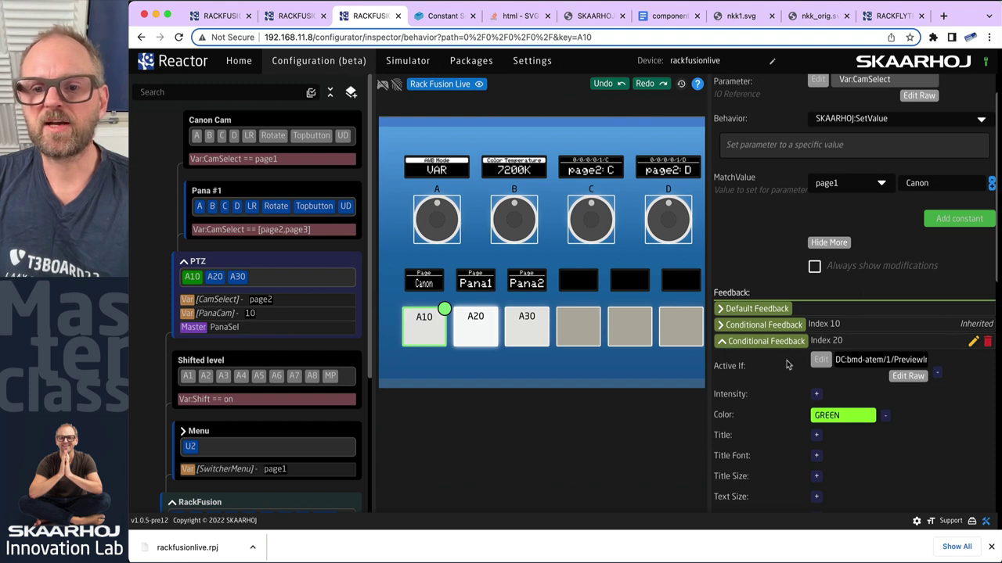
Collapse Index 20, insert a new Conditional Feedback at Index 30, and expand it.
click(724, 343)
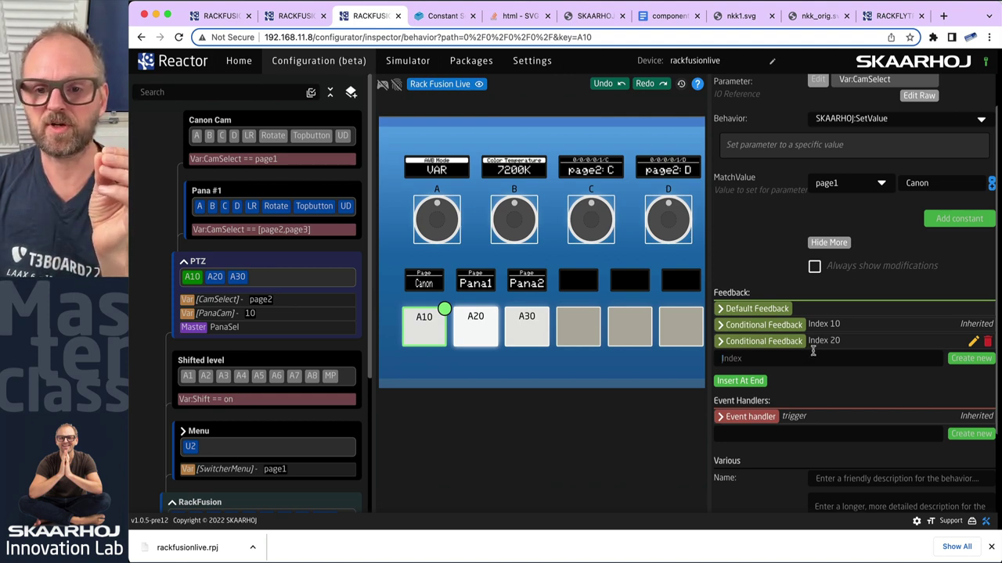
click(749, 382)
click(798, 365)
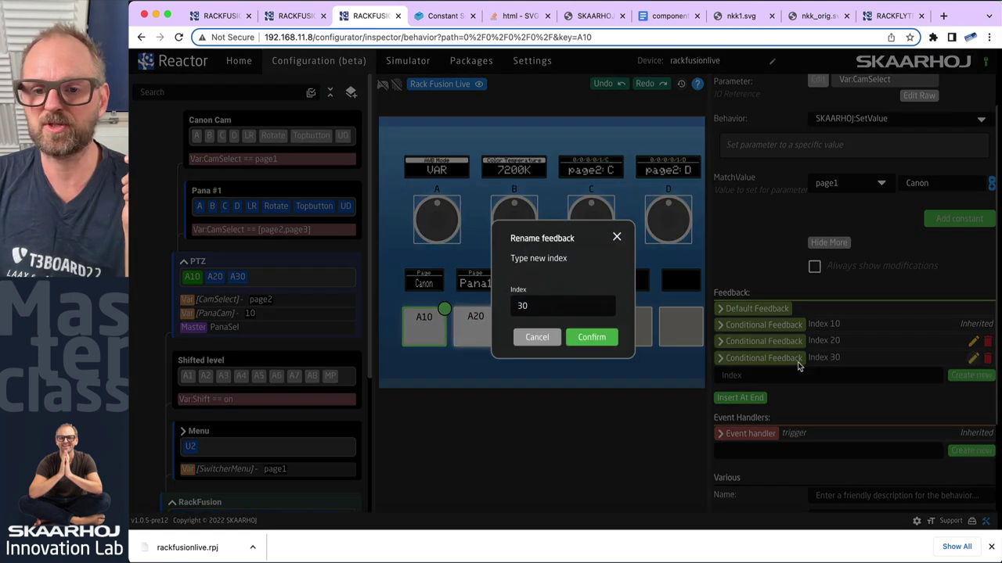
click(548, 337)
click(726, 357)
click(727, 357)
click(726, 358)
Set the Index 30 colour to RED and add an activation condition.
click(814, 417)
click(843, 419)
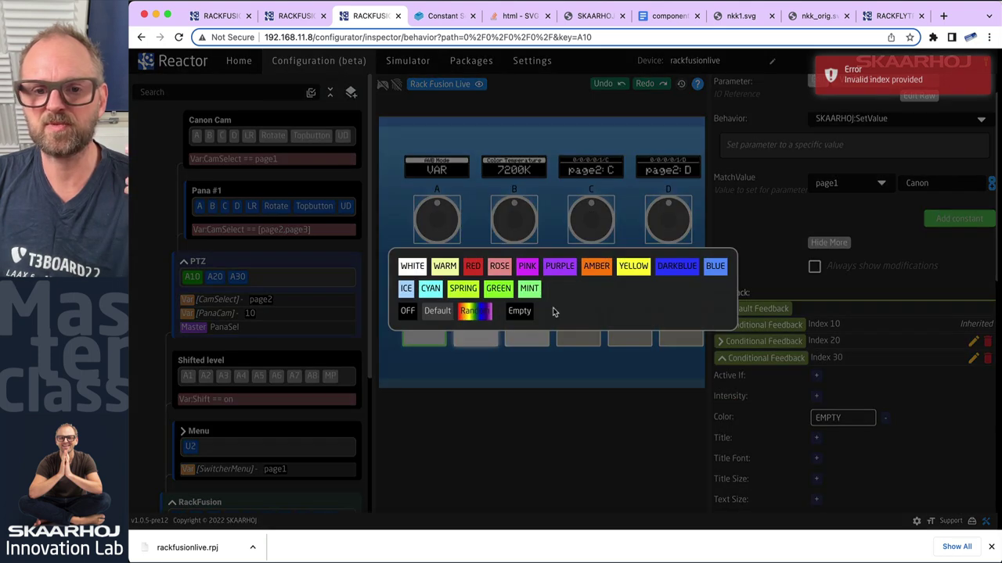
click(478, 266)
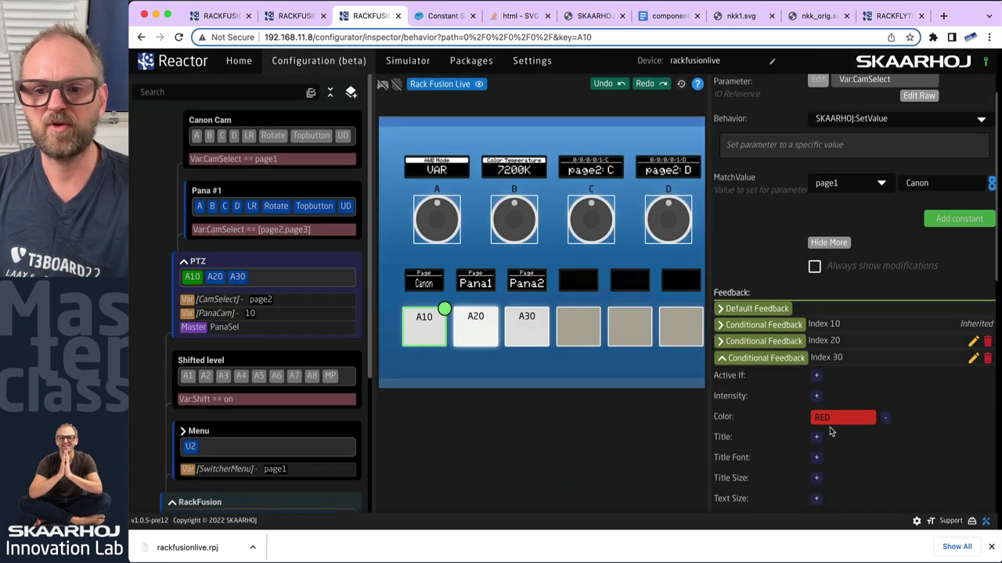
click(816, 377)
Switch the condition's ATEM Mini parameter to Tally By Source Tally Flags via a 'tally' search.
click(819, 377)
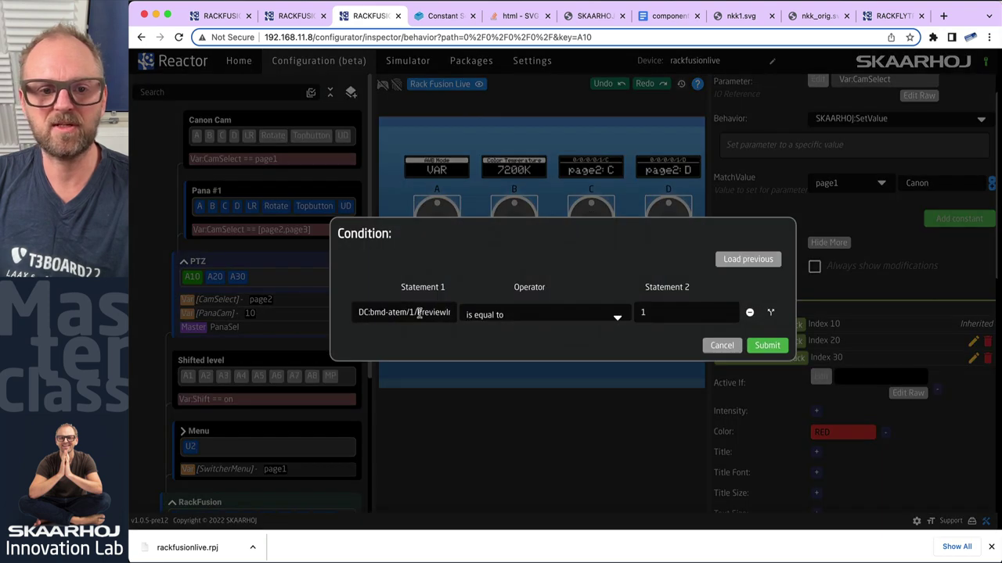
click(419, 313)
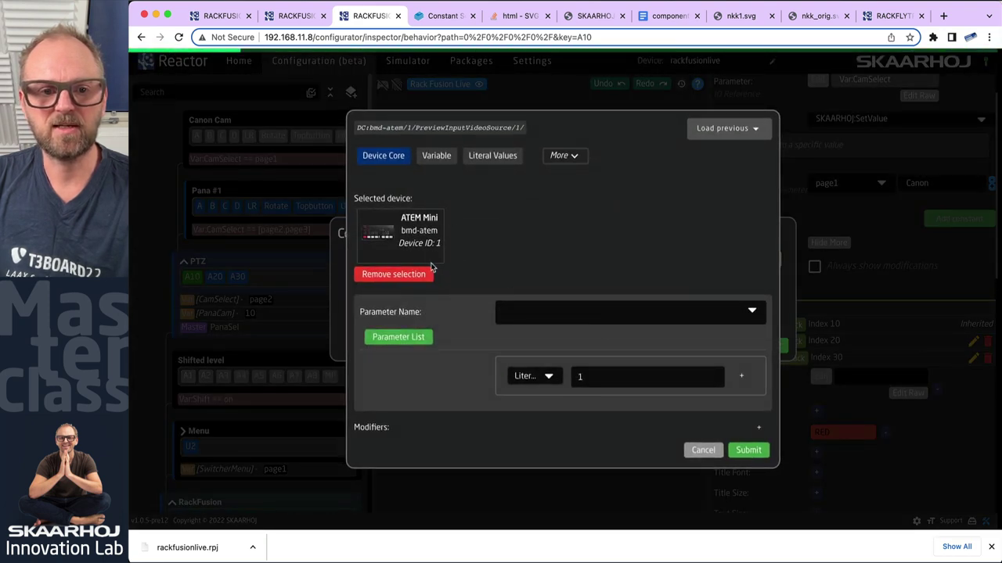
click(564, 302)
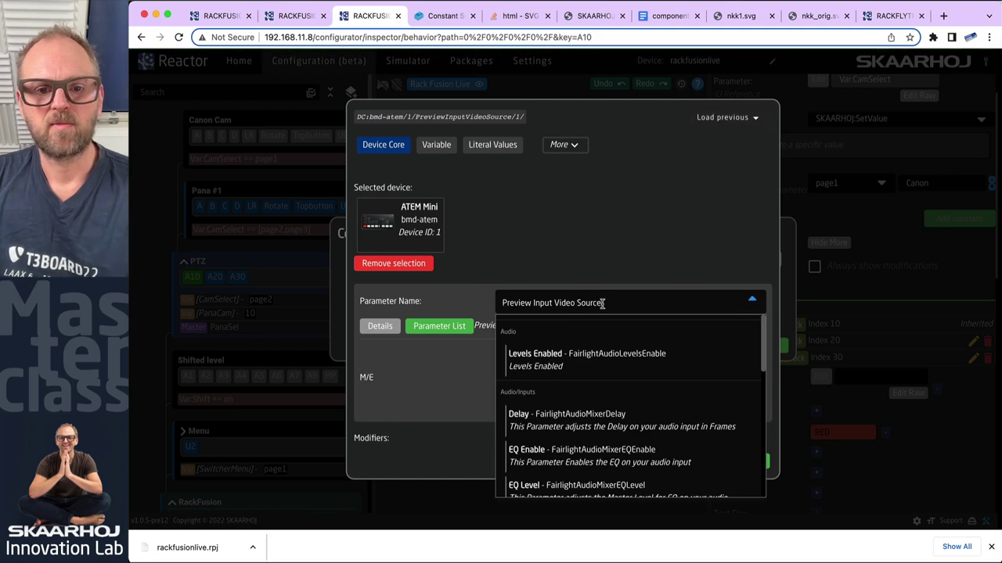
click(590, 419)
text(program)
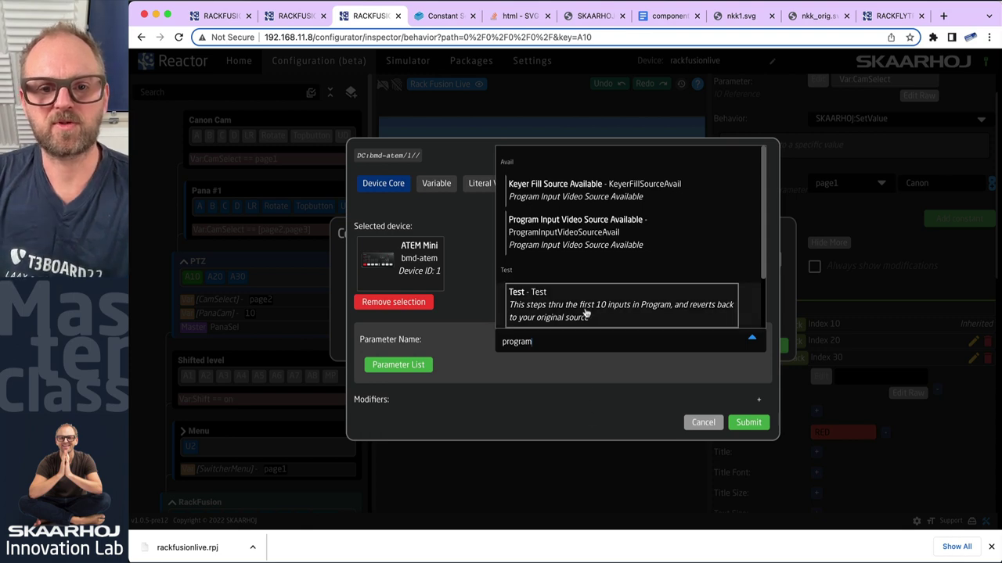
scroll(603, 282, down, 2)
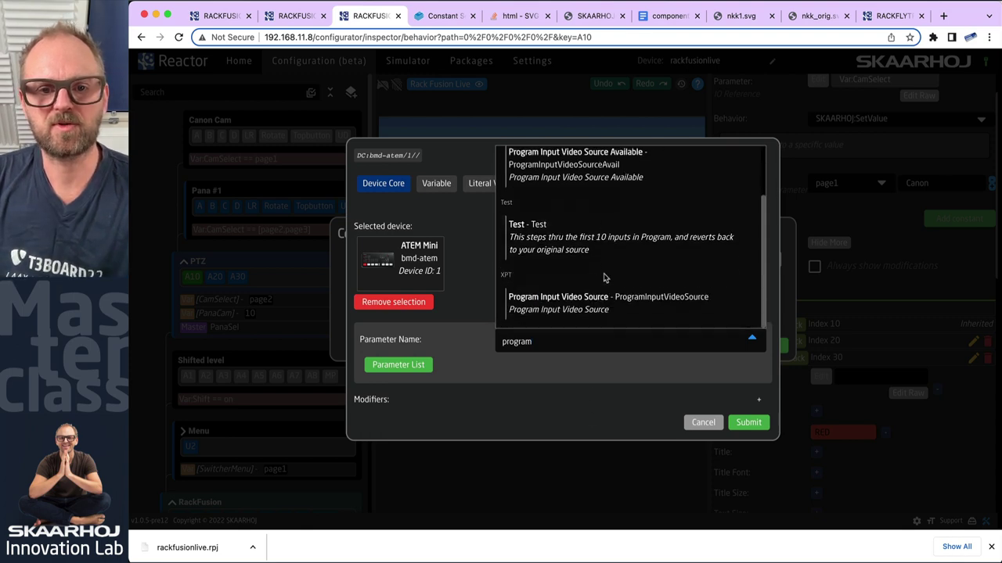
scroll(604, 278, up, 2)
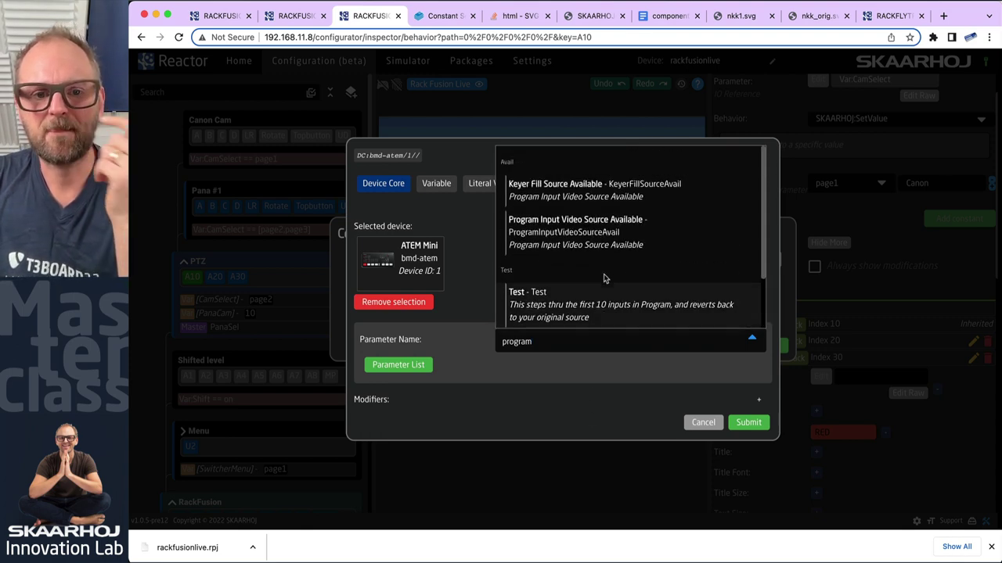
double_click(543, 343)
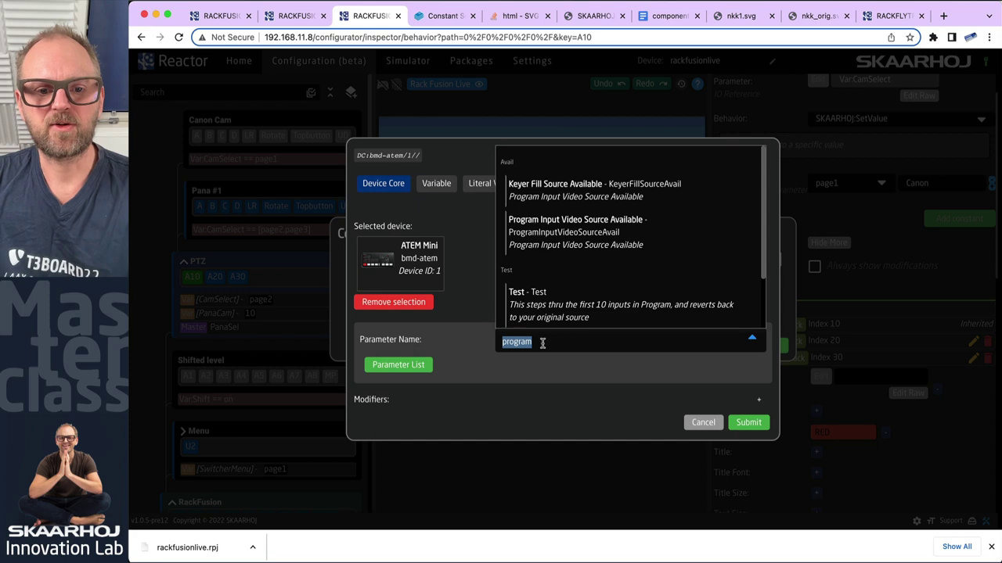
text(tally)
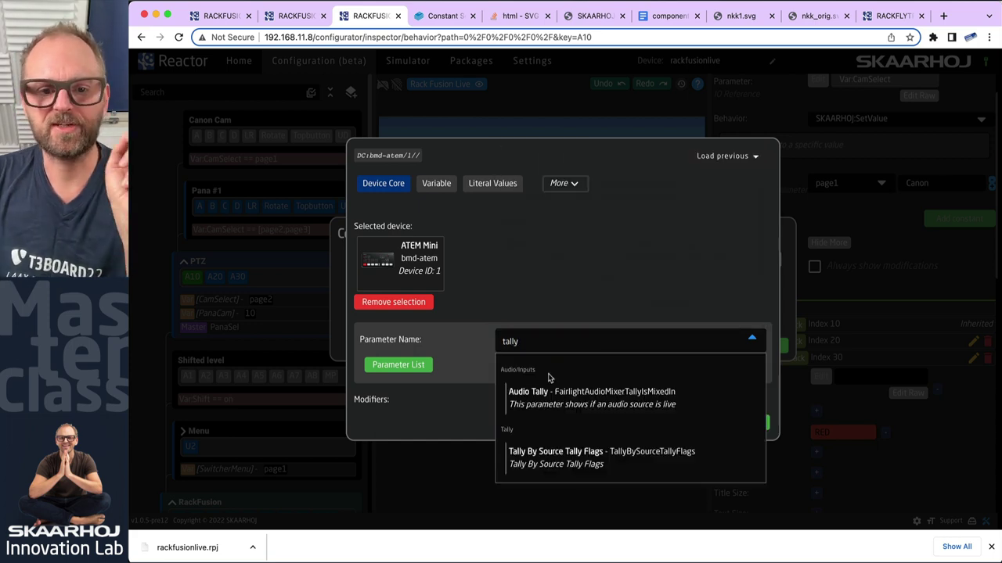
click(591, 460)
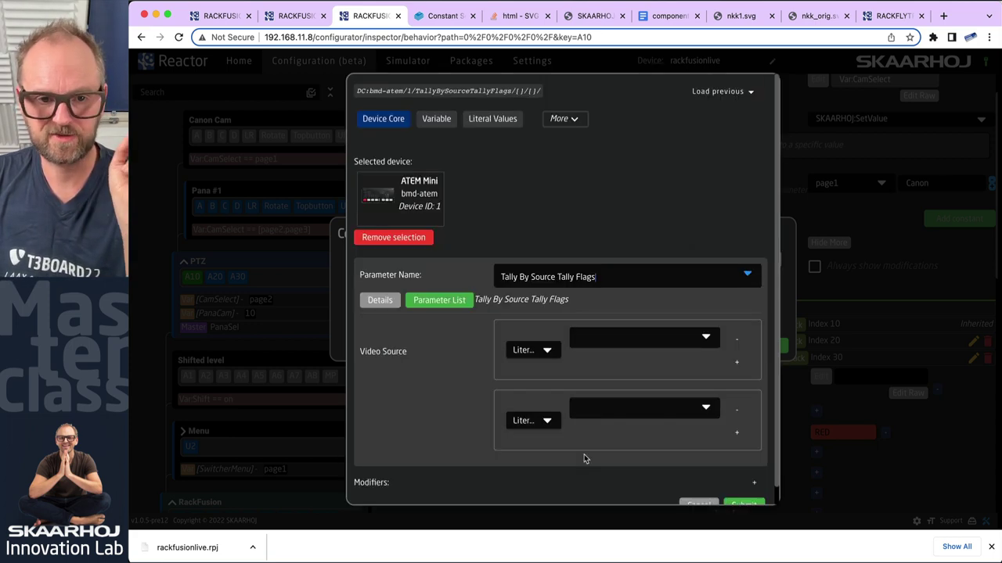
Set the tally parameter to Video Source Input 1 with the Program flag.
click(631, 336)
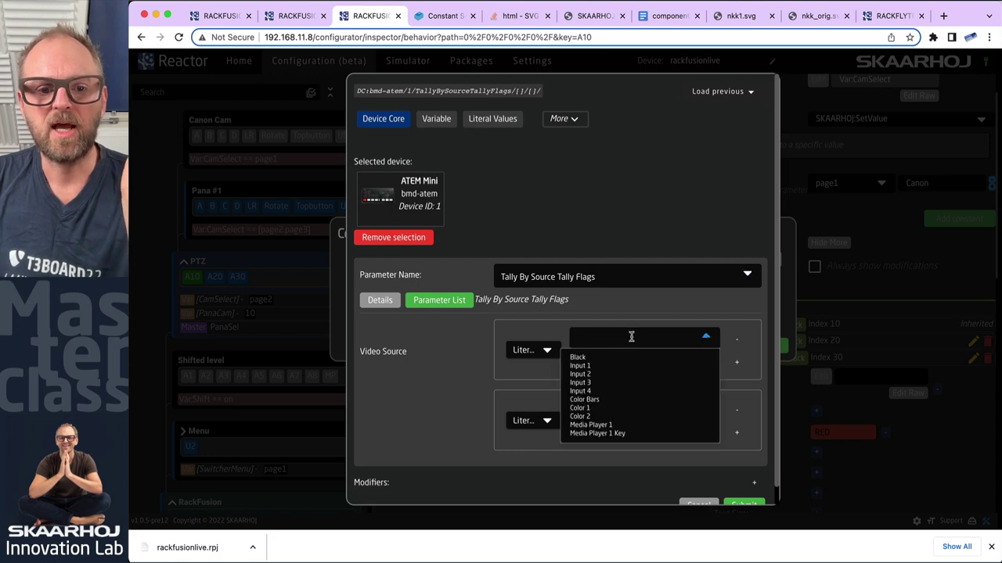
click(588, 366)
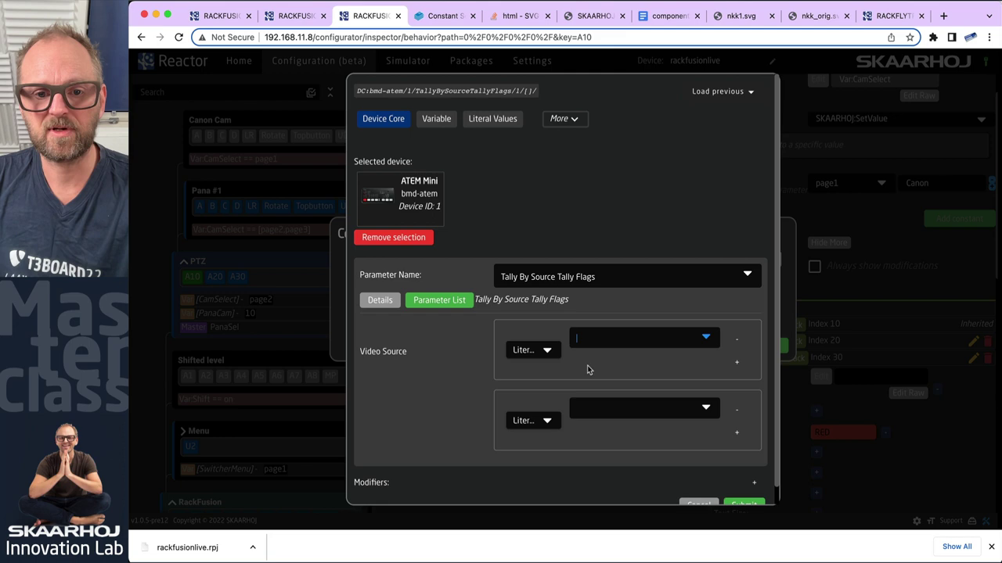
click(706, 409)
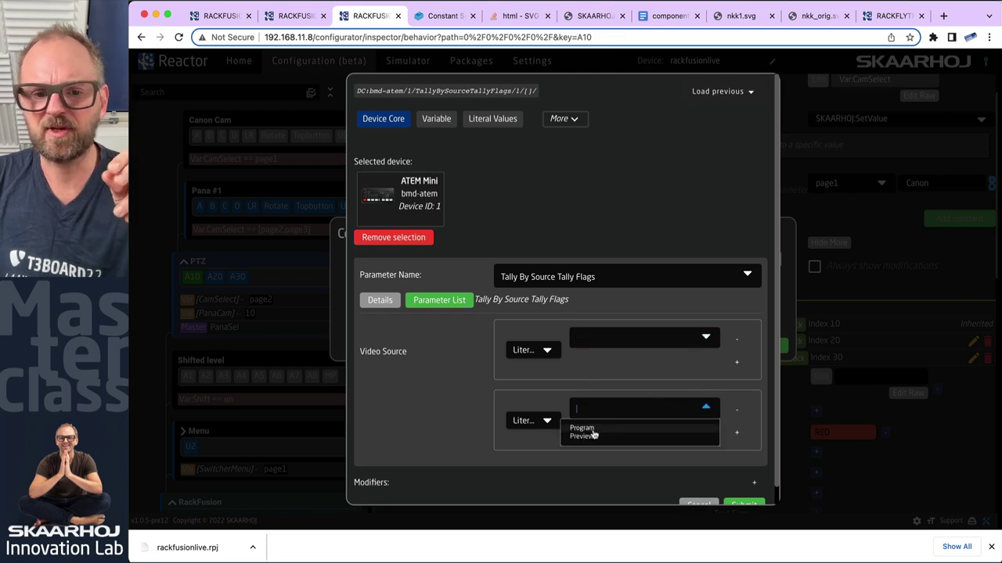
click(708, 336)
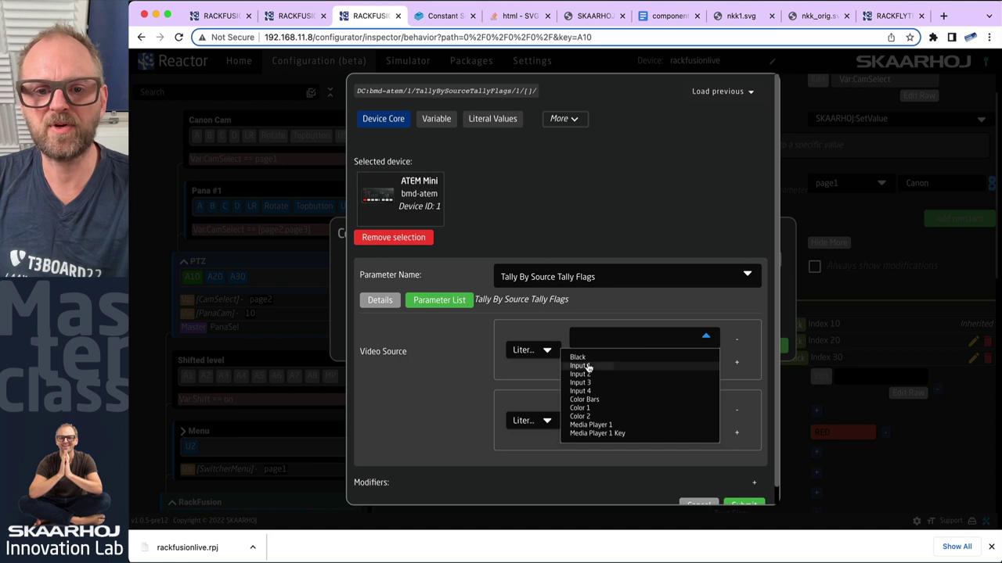
click(605, 347)
click(709, 409)
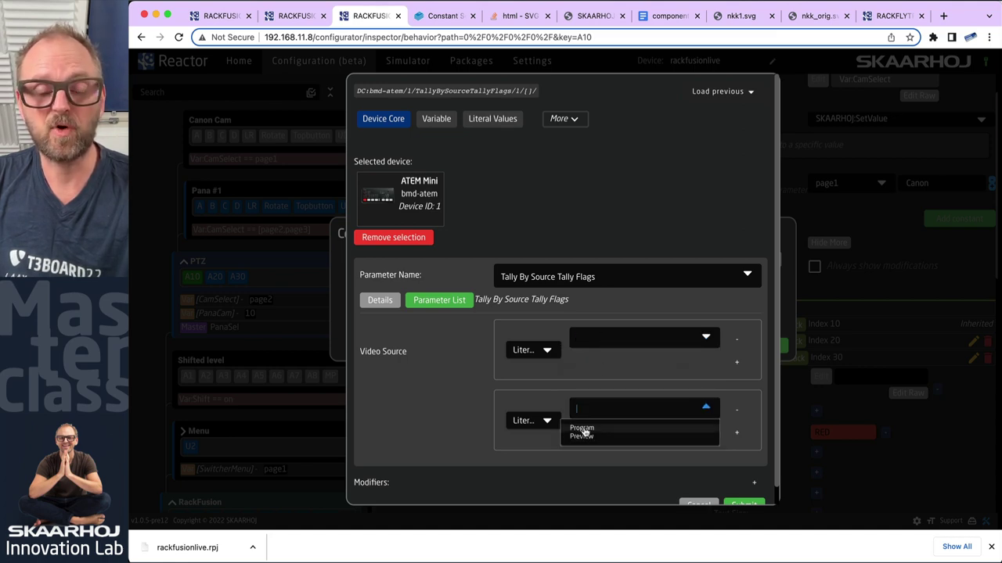
click(583, 428)
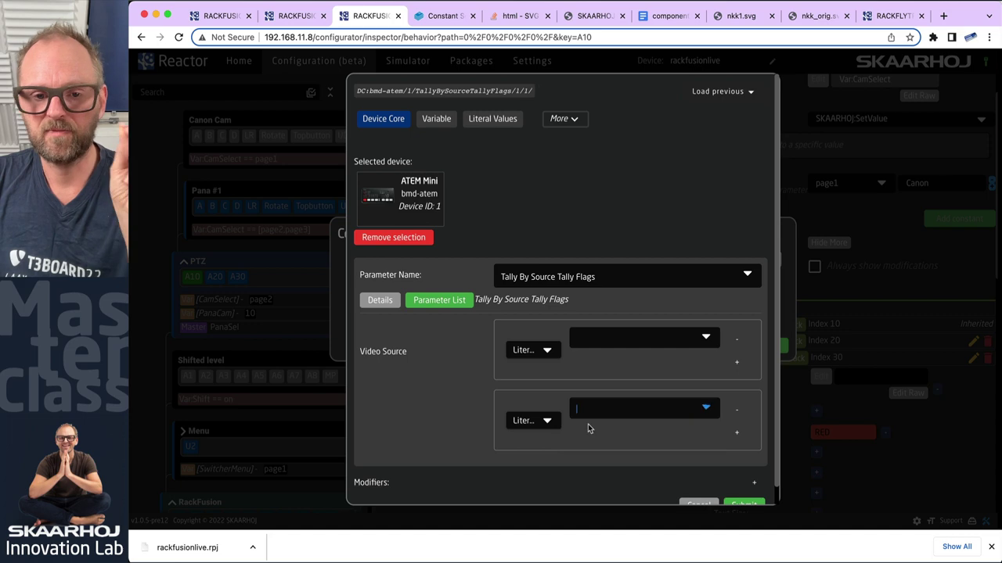
click(743, 505)
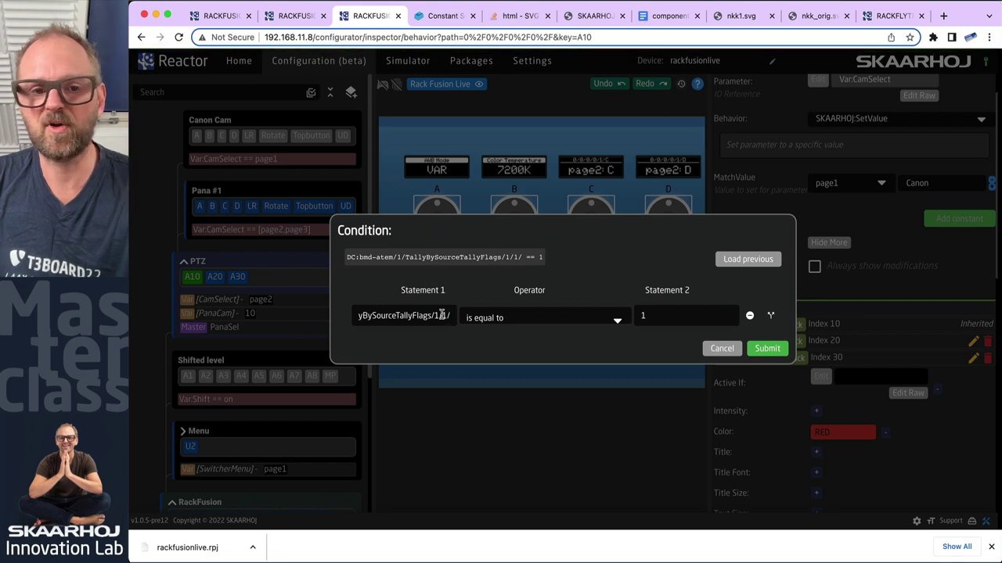
Set the comparison value to true and submit the Index 30 condition.
click(642, 315)
text(1)
key(Return)
click(647, 315)
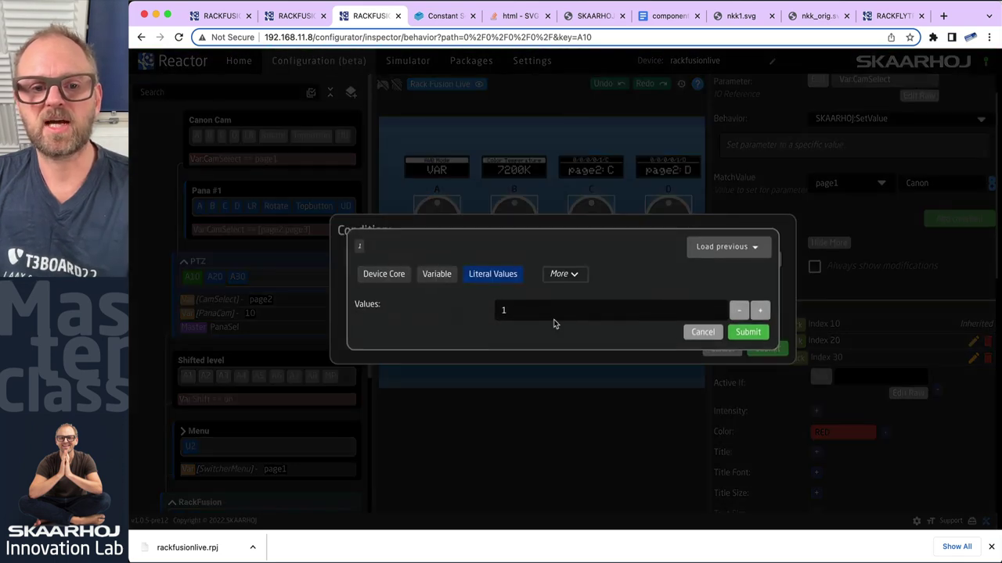
key(super+a)
text(tru)
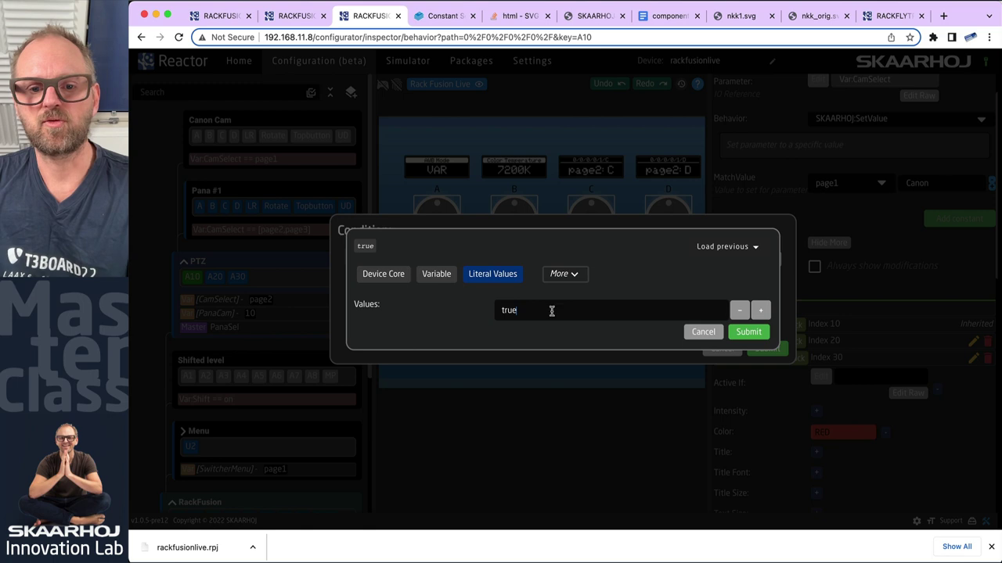
text(e)
click(748, 332)
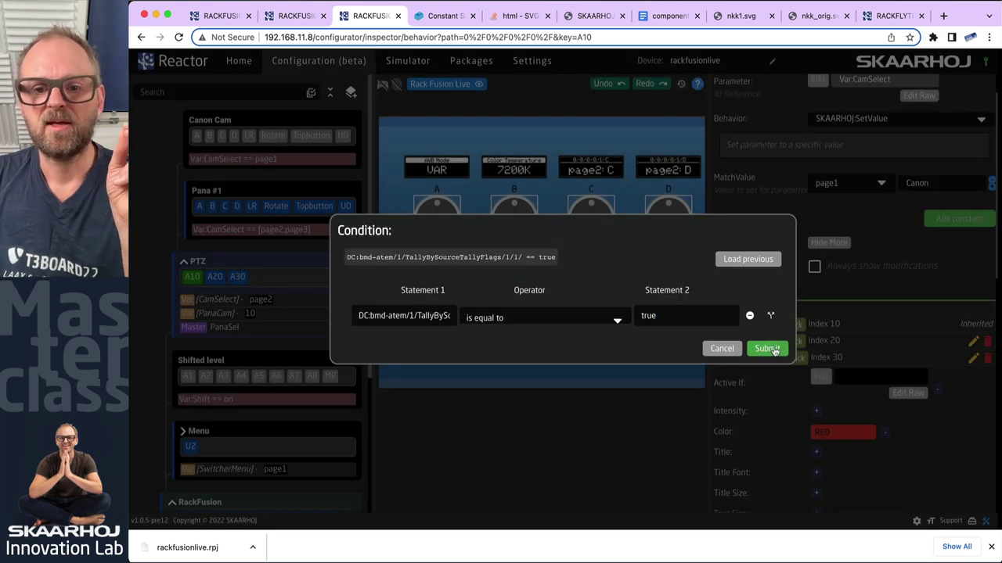
click(767, 349)
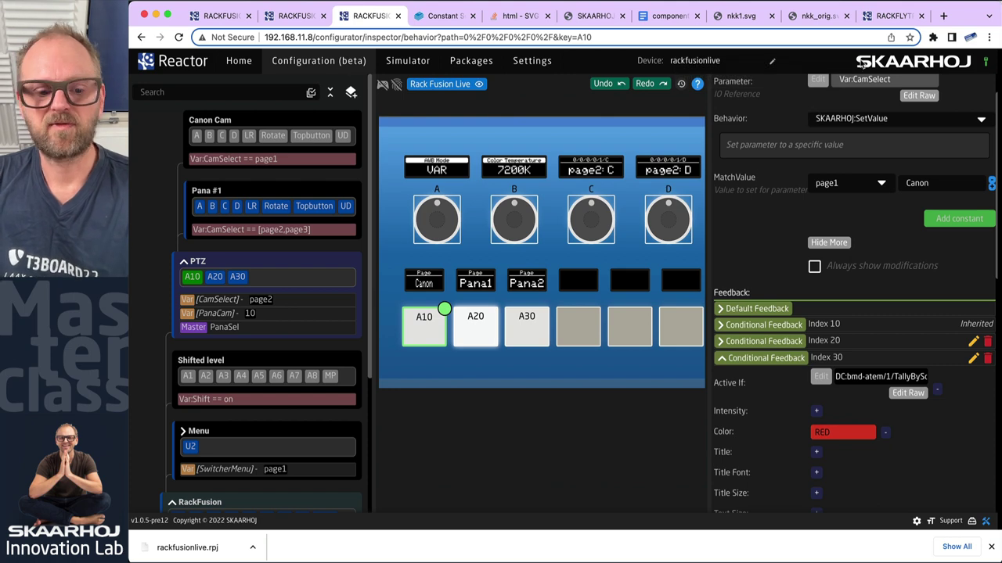
key(super+Tab)
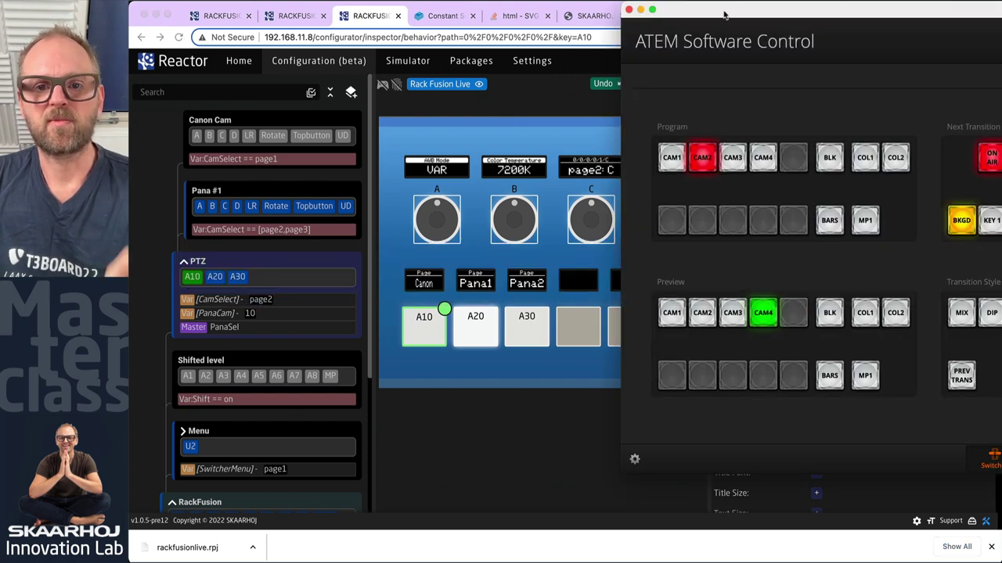
Swap CAM1 and CAM2 between program and preview, ending with CAM2 on program, CAM1 on preview.
click(770, 162)
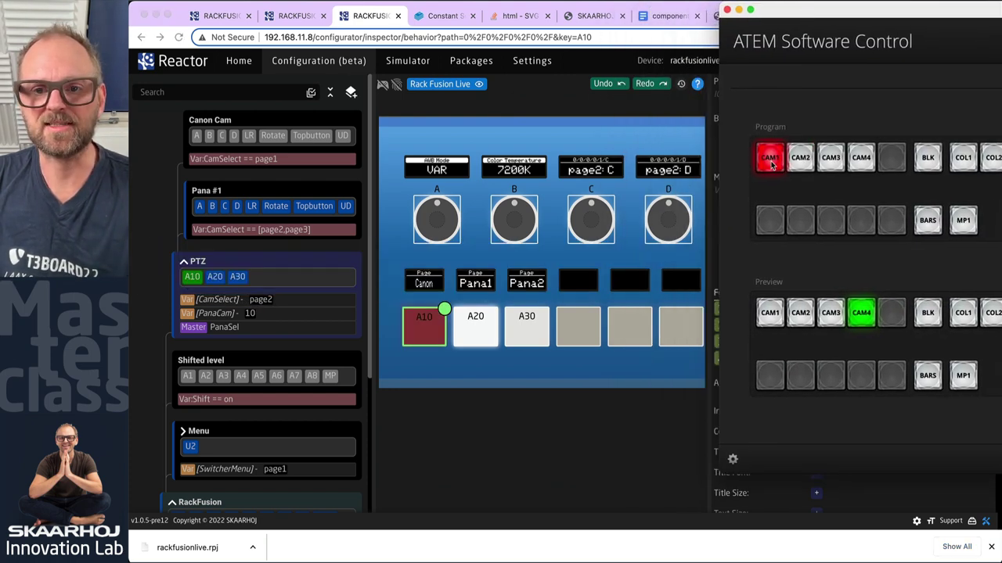
click(770, 313)
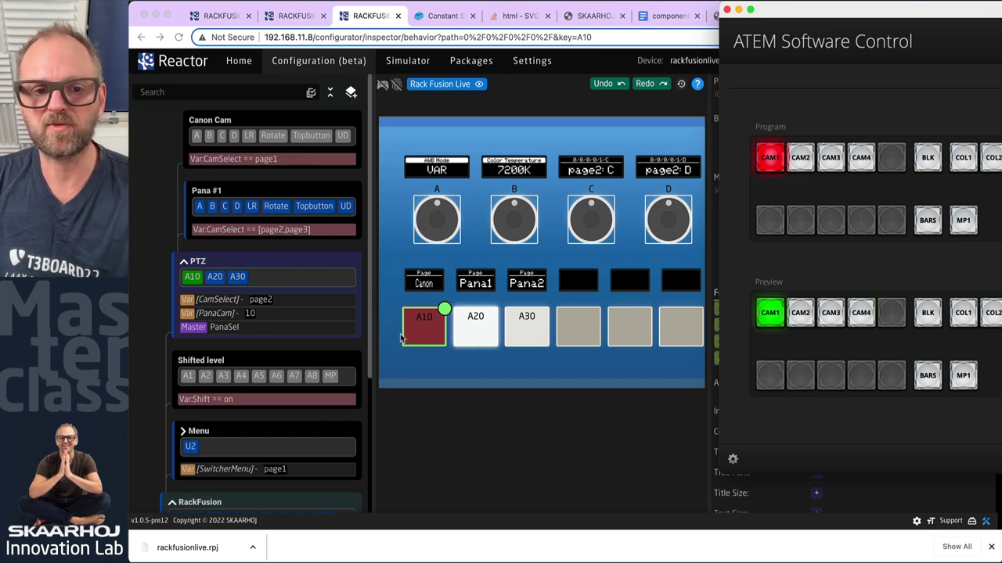
click(800, 161)
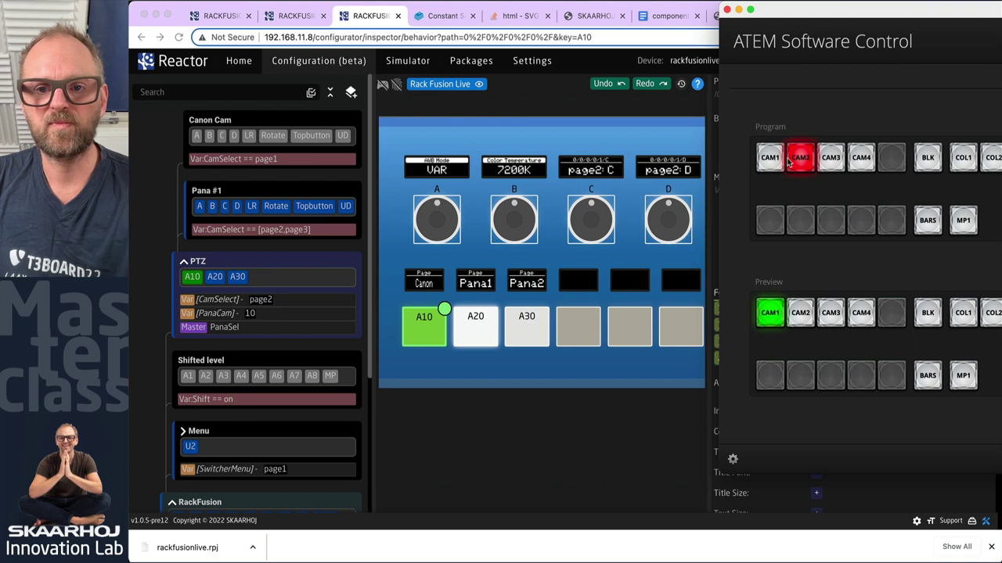
click(771, 159)
click(798, 163)
click(829, 315)
click(770, 315)
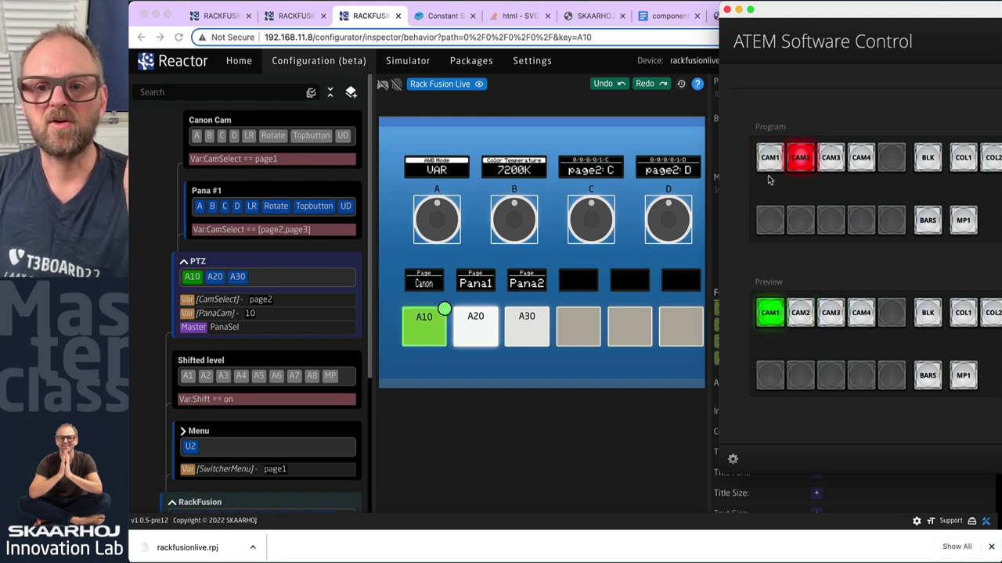
click(598, 36)
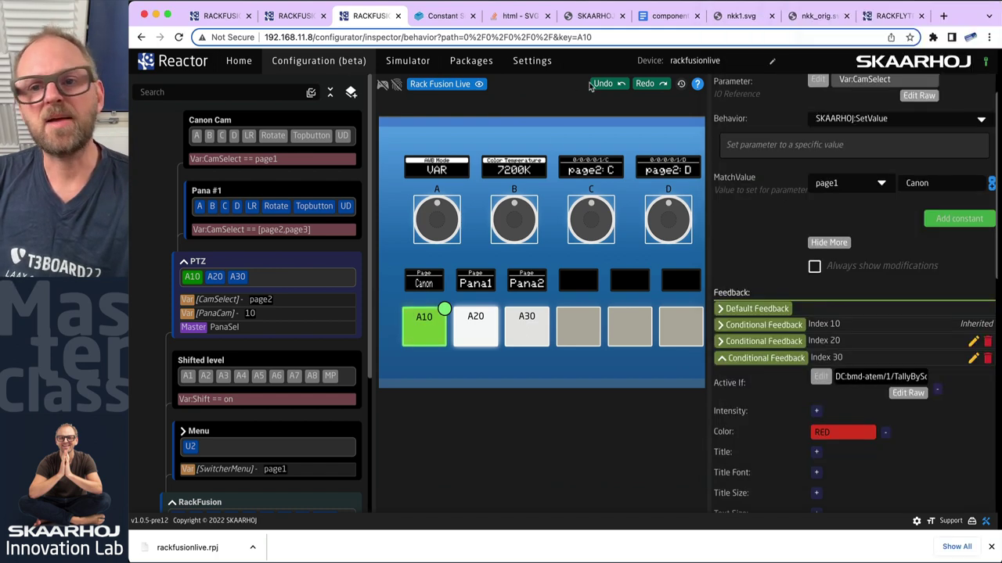
Expand the Index 20 and Index 30 feedbacks, then bring ATEM Software Control forward, shifted left.
click(722, 341)
click(722, 342)
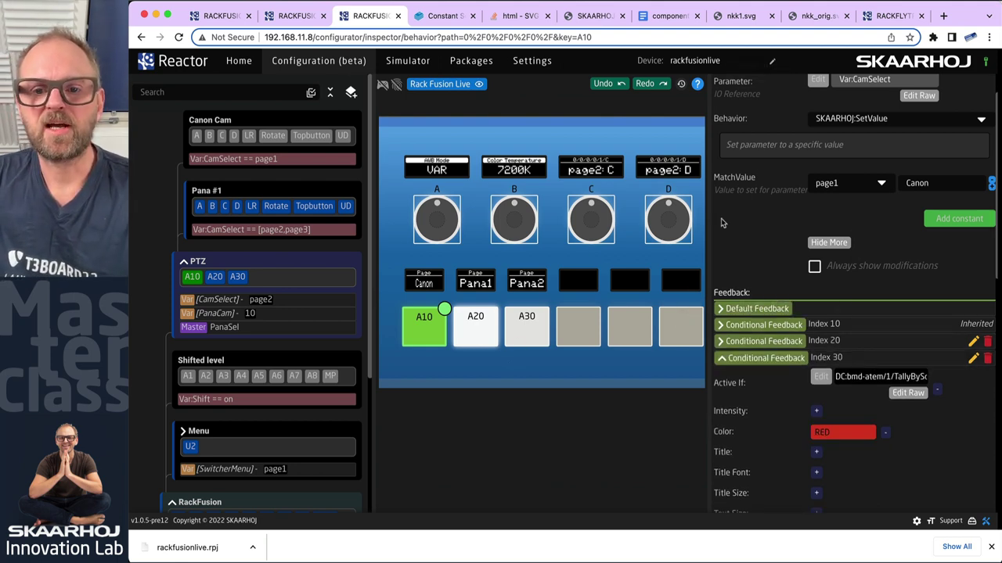
key(super+Tab)
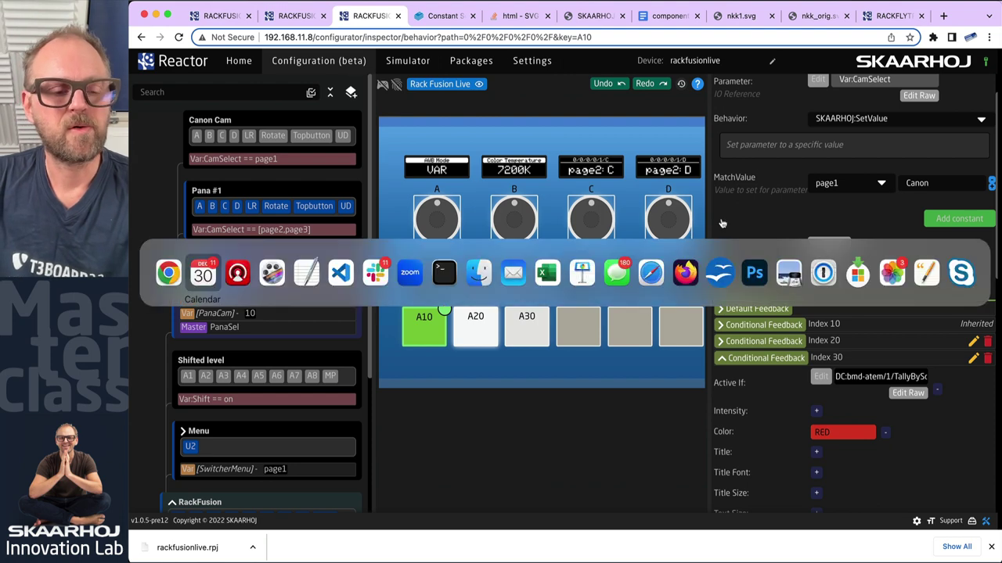
click(788, 273)
drag(811, 44, 638, 44)
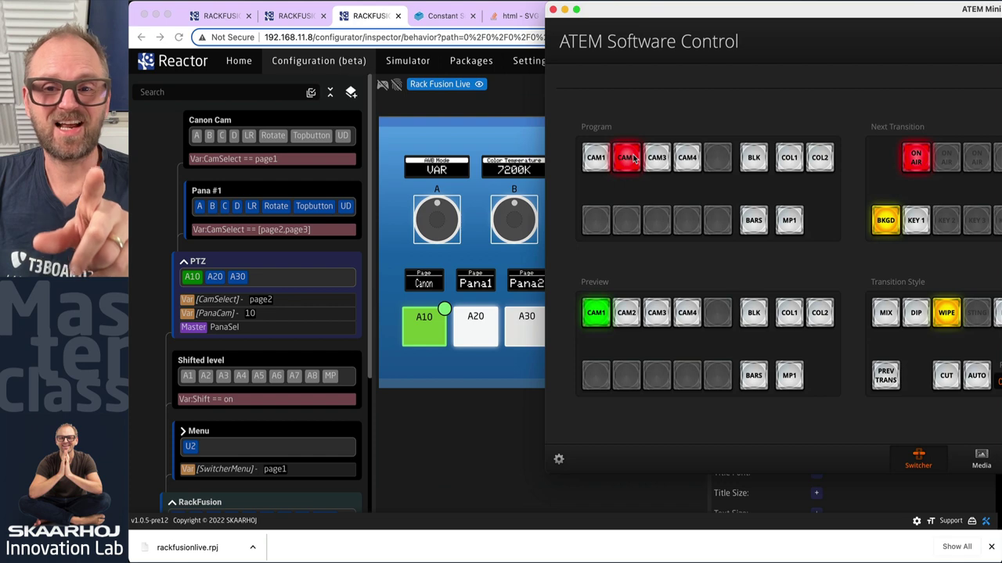
Take the key off air, maximise the switcher, and set Upstream Key 1 fill to Camera 1.
click(918, 159)
double_click(940, 15)
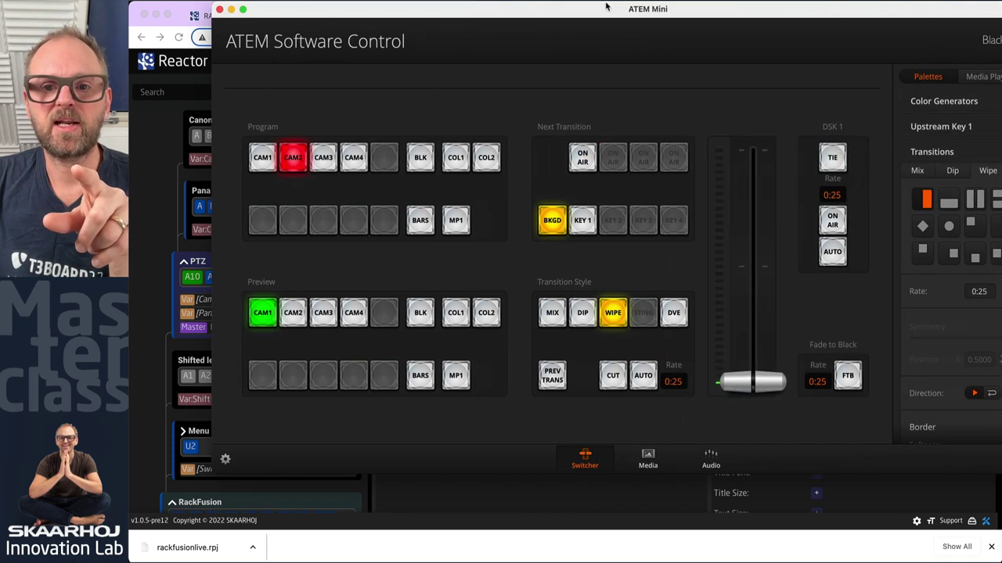
click(849, 126)
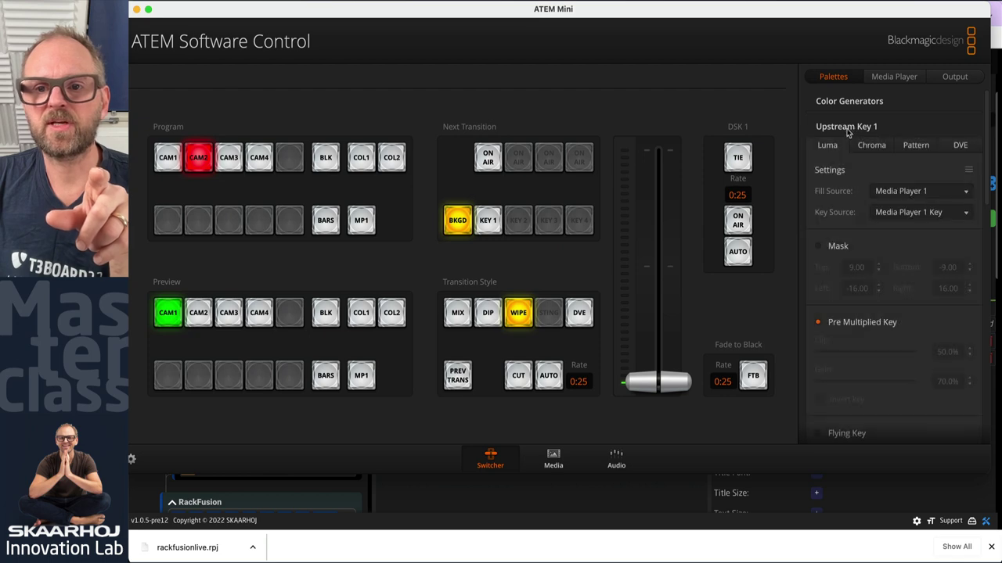
click(929, 191)
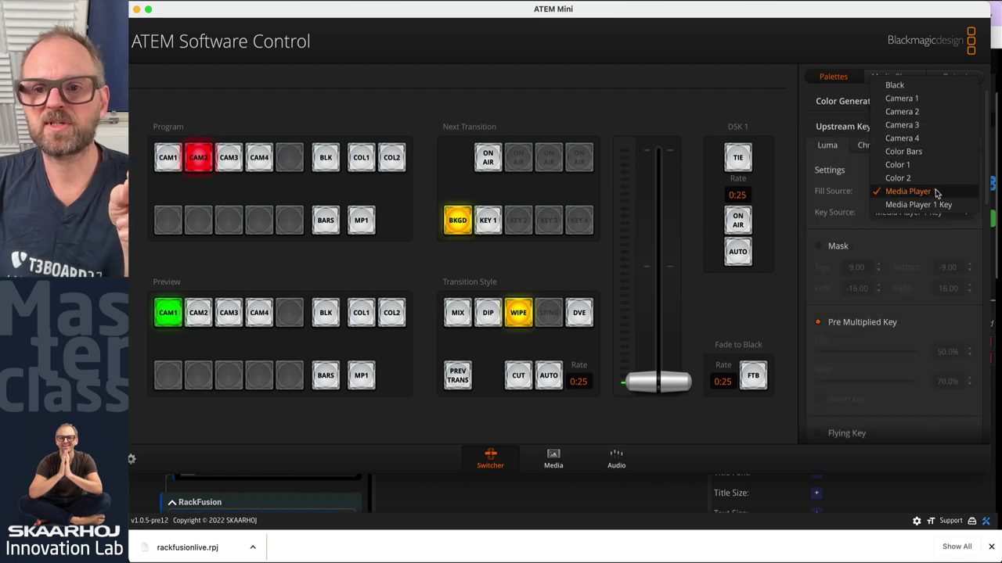
click(920, 100)
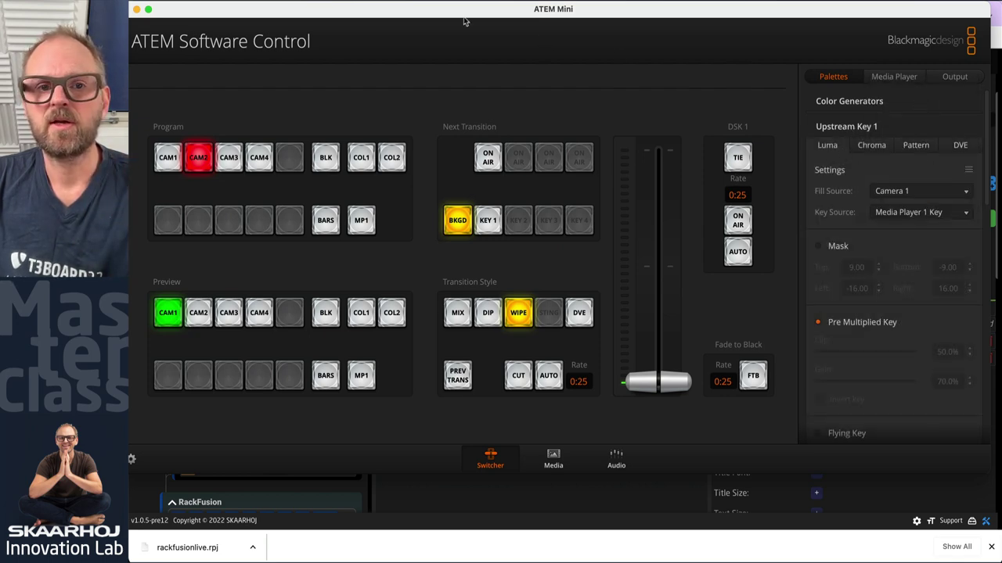
Take Key 1 on air to test A10's red tally, then return to Reactor.
drag(399, 16, 850, 14)
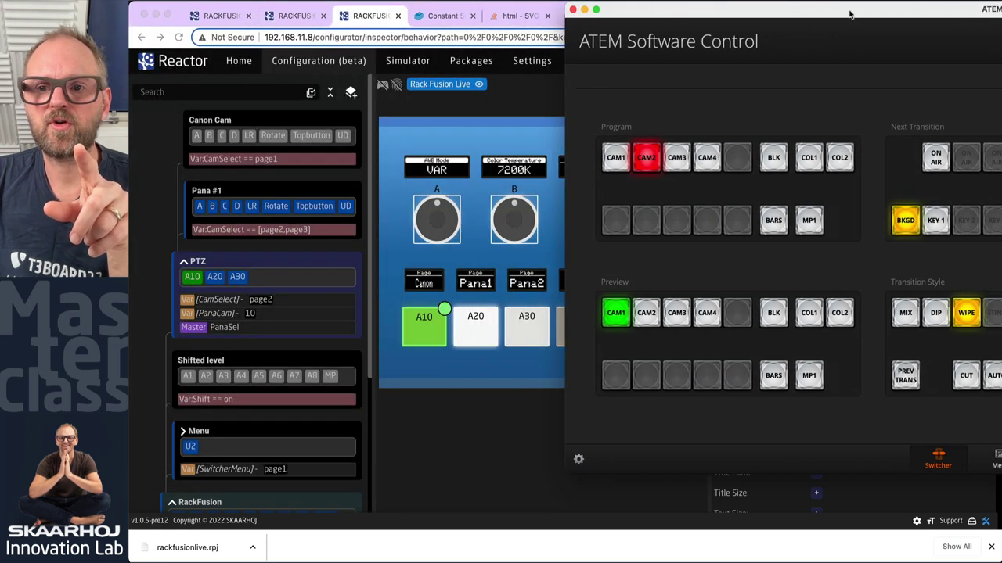
click(937, 159)
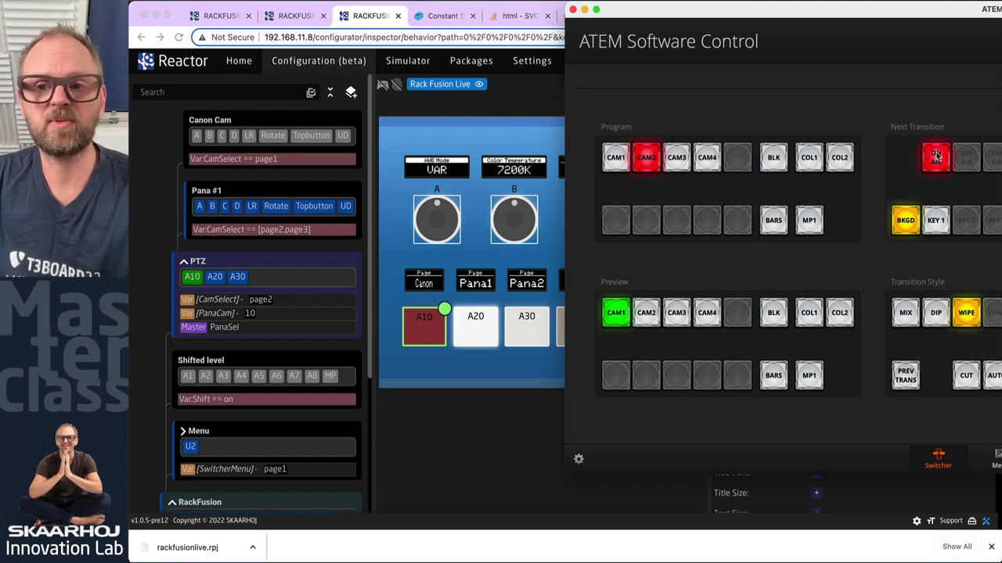
click(488, 138)
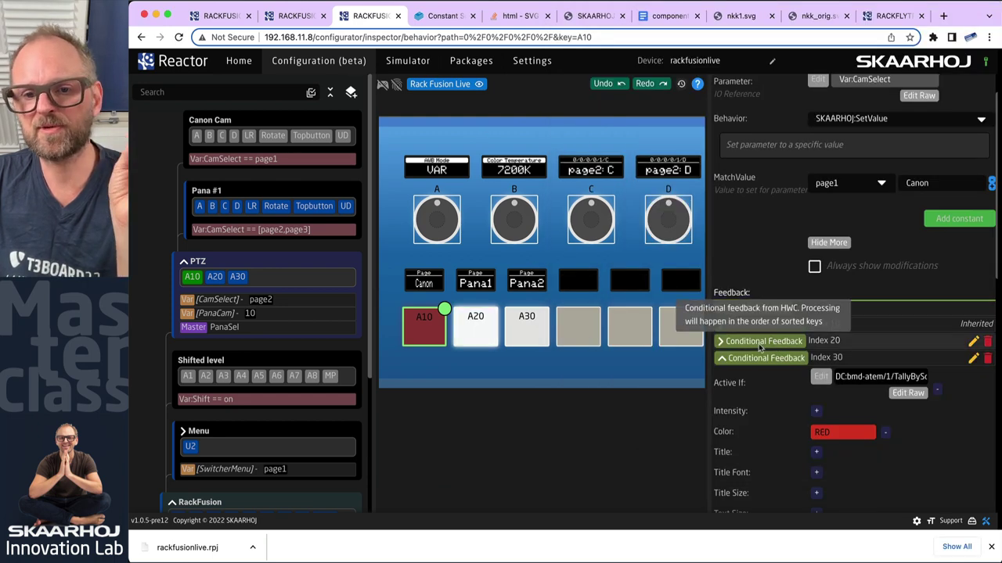
Set statement 1 of the green Index 20 feedback's Active If to TallyBySourceTallyFlags/1/2.
click(721, 342)
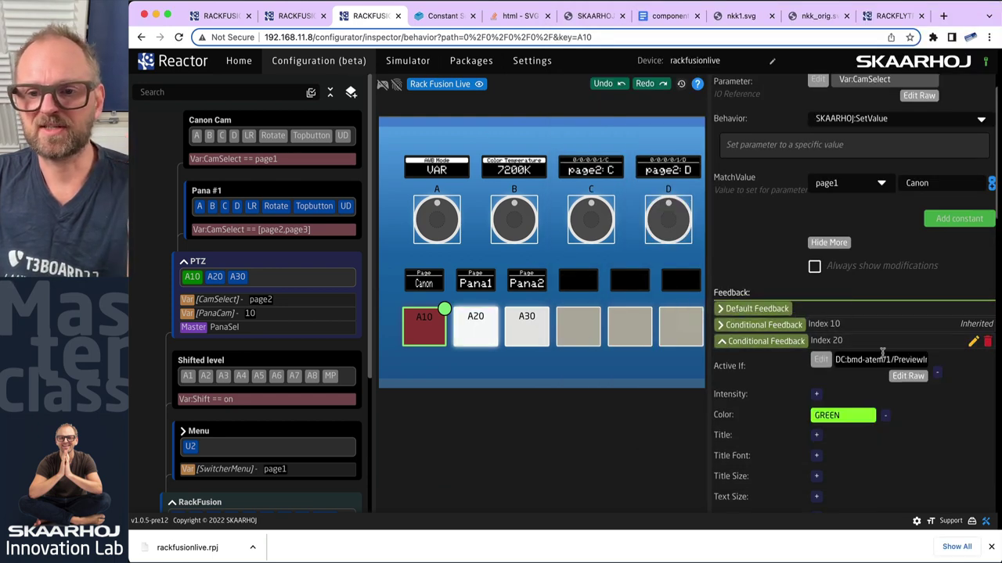
click(819, 360)
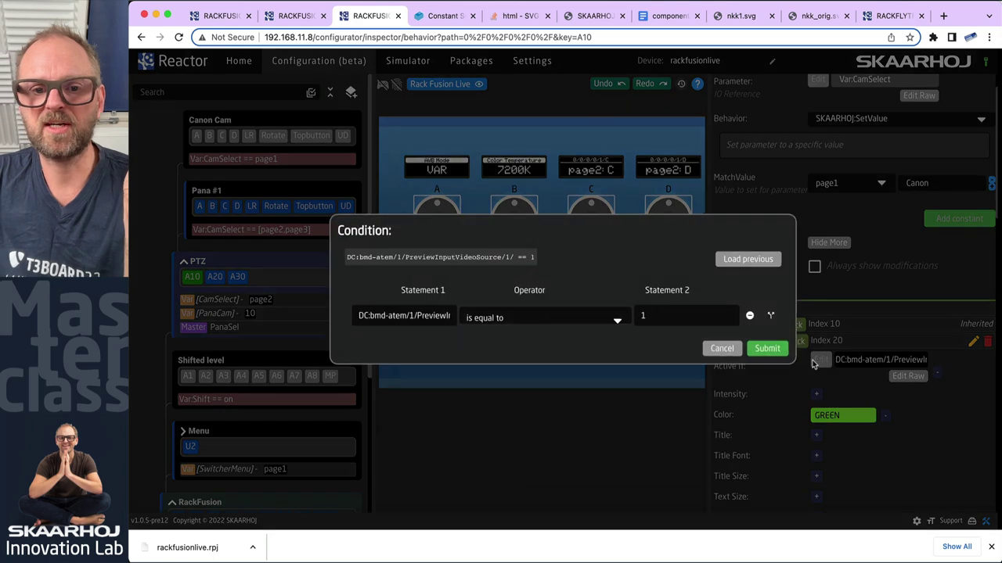
click(430, 317)
click(539, 310)
text(tal)
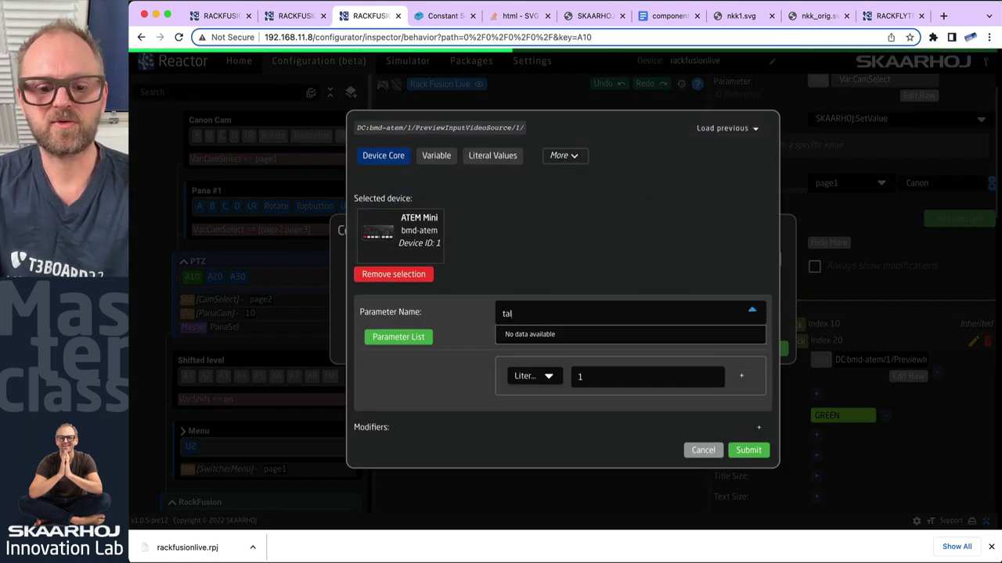
text(ly)
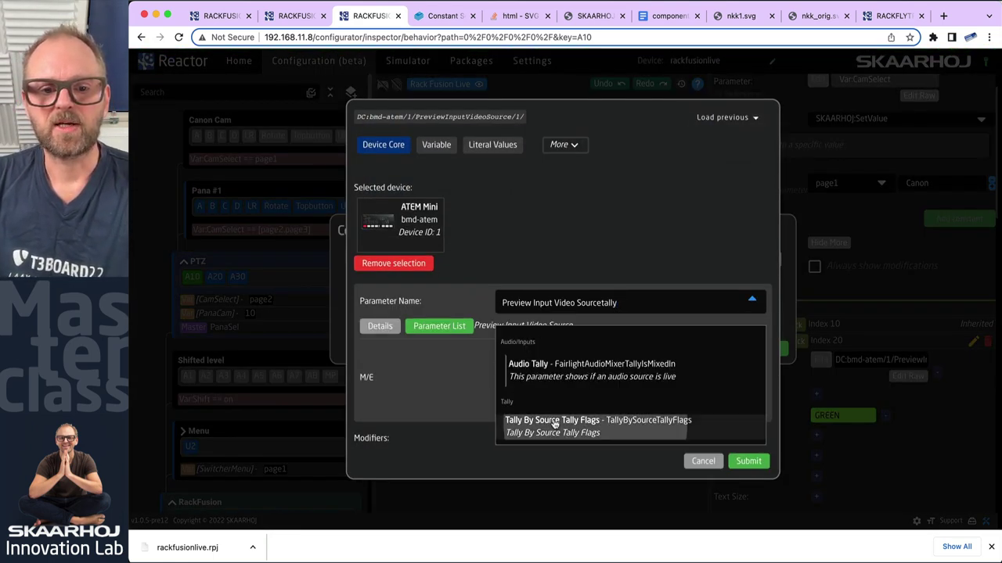
click(554, 423)
click(665, 337)
click(631, 392)
click(629, 405)
click(599, 436)
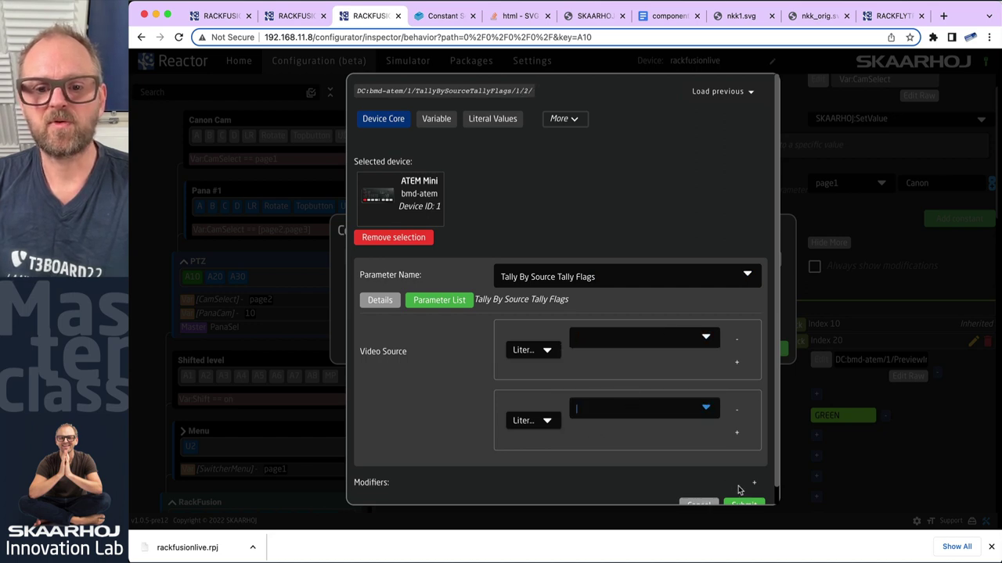
click(744, 503)
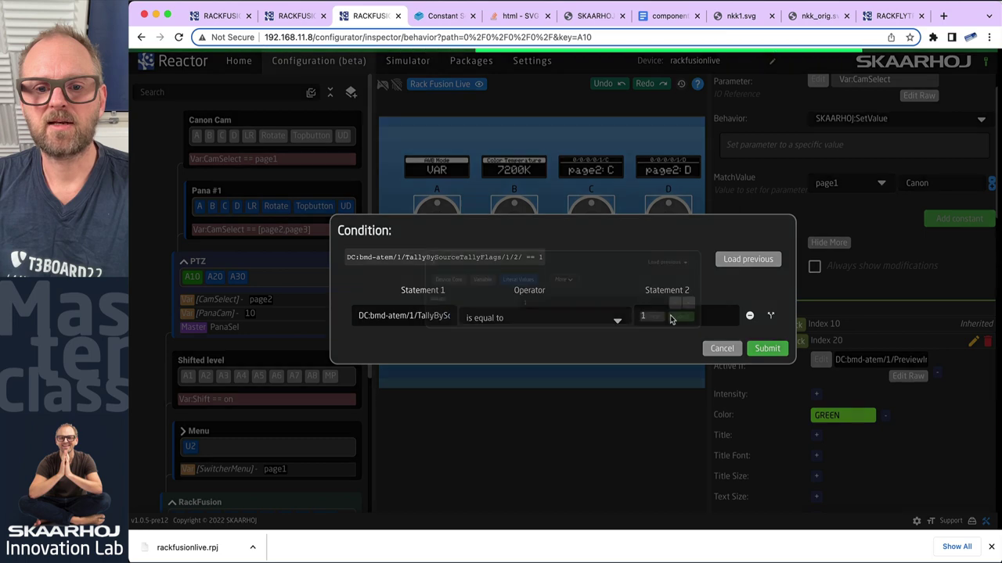
Set statement 2 to true, submit the condition, collapse the feedback entries, and return to ATEM.
click(670, 317)
double_click(617, 306)
text(true)
click(748, 332)
click(765, 349)
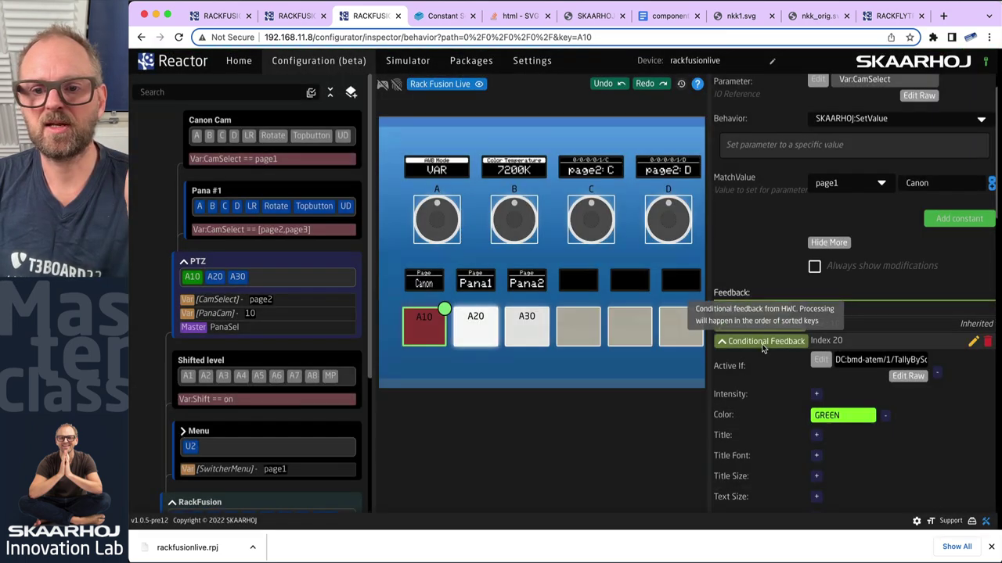
click(720, 342)
click(722, 357)
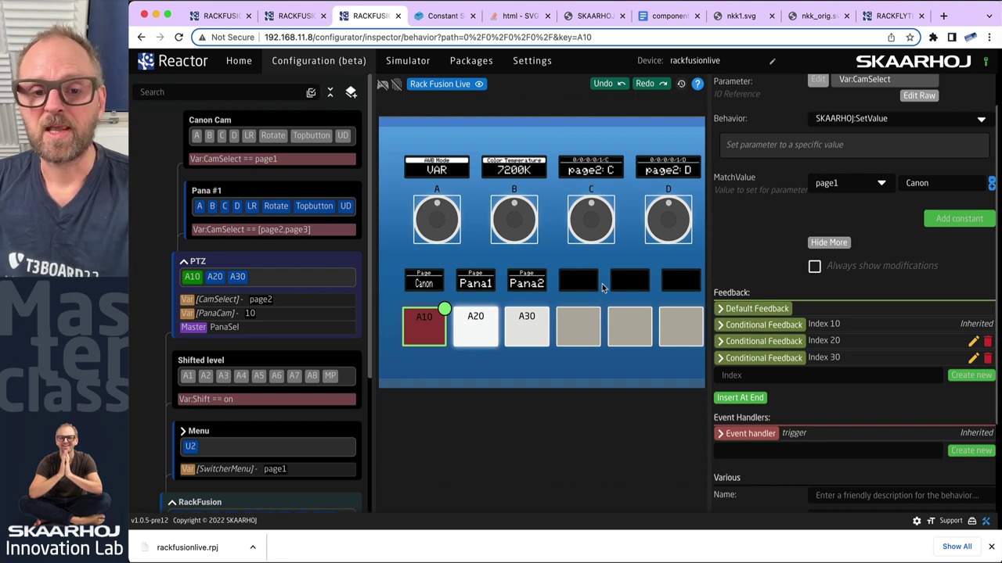
key(super+Tab)
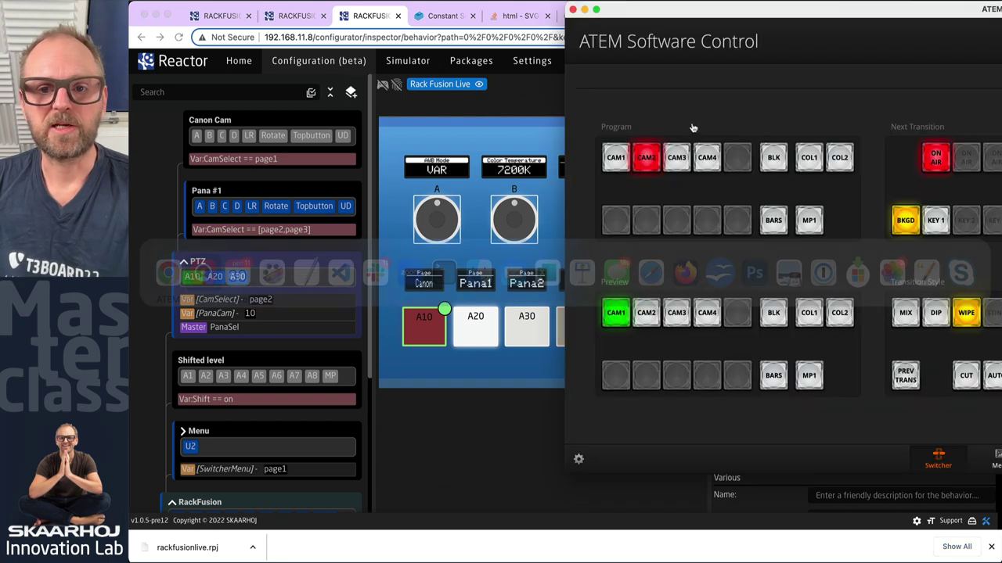
Put CAM2 on preview, cut CAM3 to program, and toggle Key 1 off and on air.
click(648, 315)
click(678, 166)
click(939, 159)
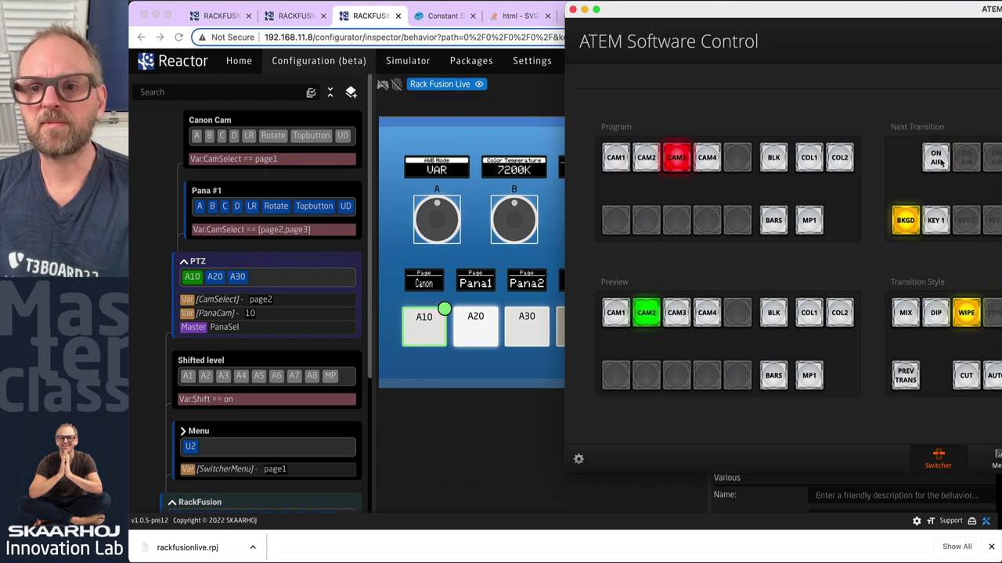
click(932, 159)
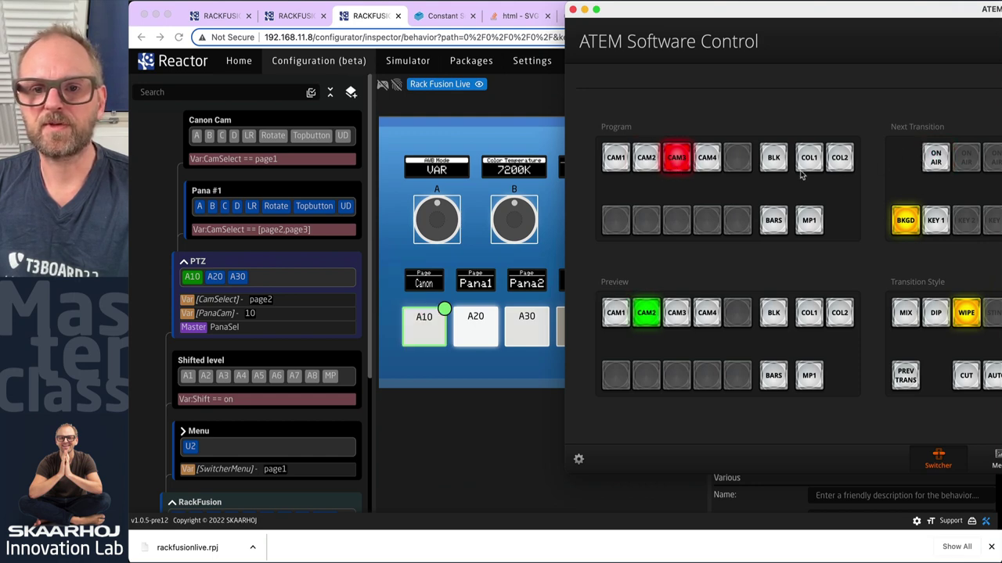
click(608, 157)
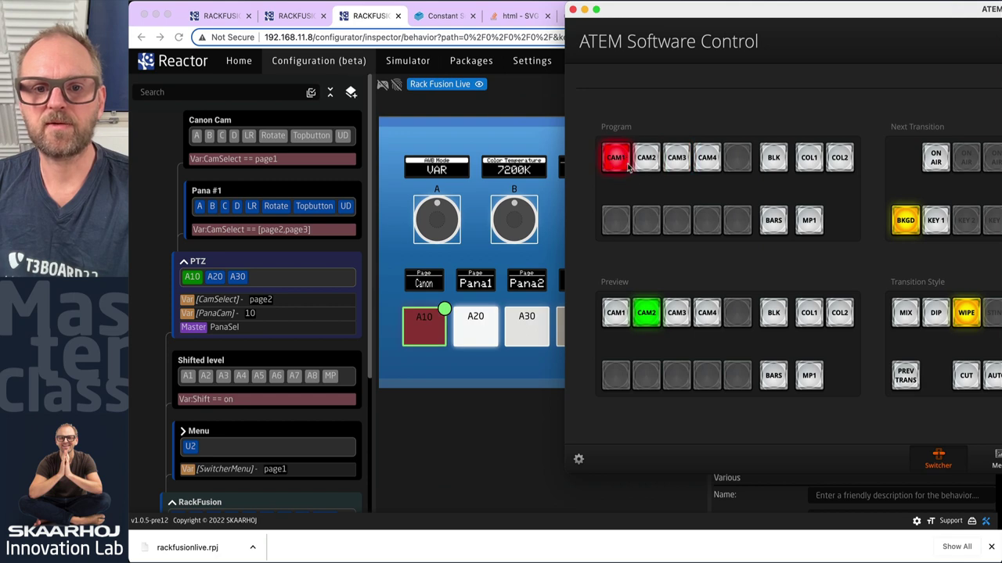
click(644, 161)
Alternate CAM1 and CAM2 between preview and program, ending with CAM3 on program.
click(609, 311)
click(643, 314)
click(617, 158)
click(615, 313)
click(644, 314)
click(653, 160)
click(673, 160)
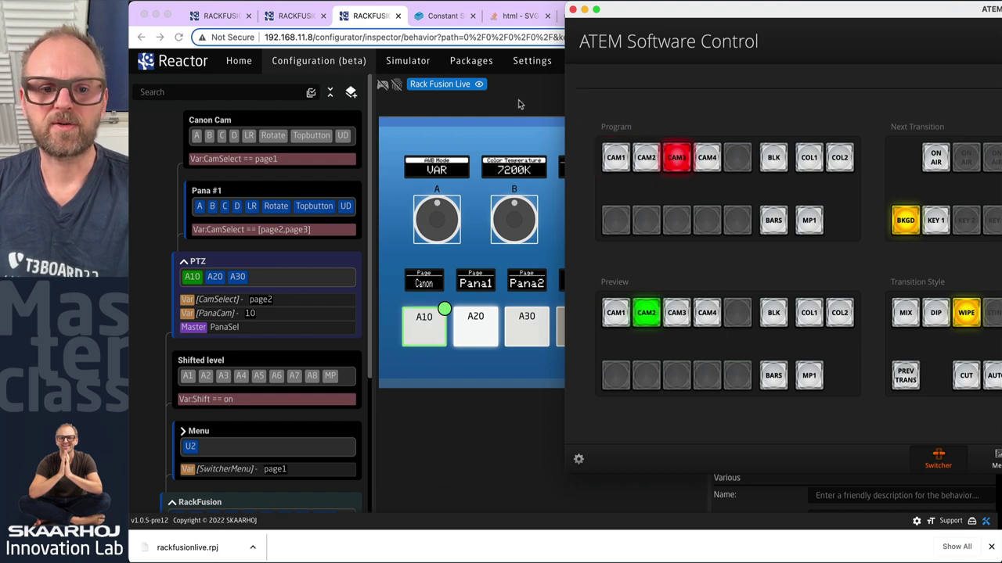
click(518, 99)
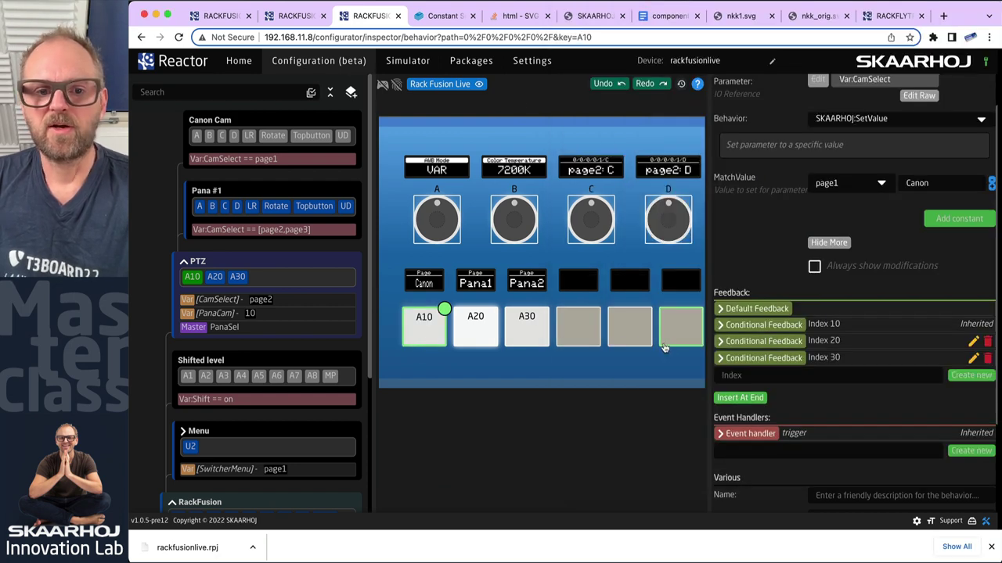
click(720, 358)
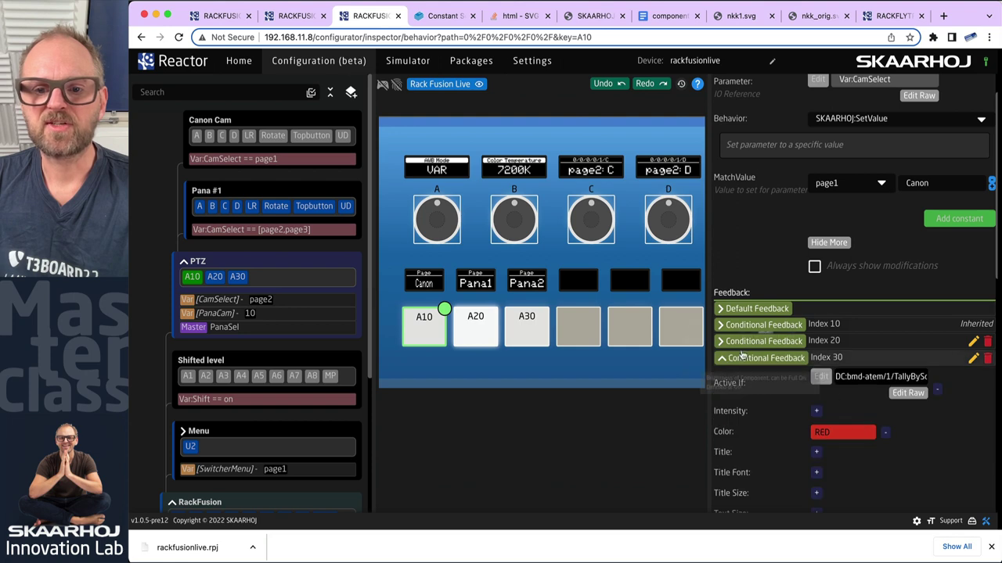
click(721, 325)
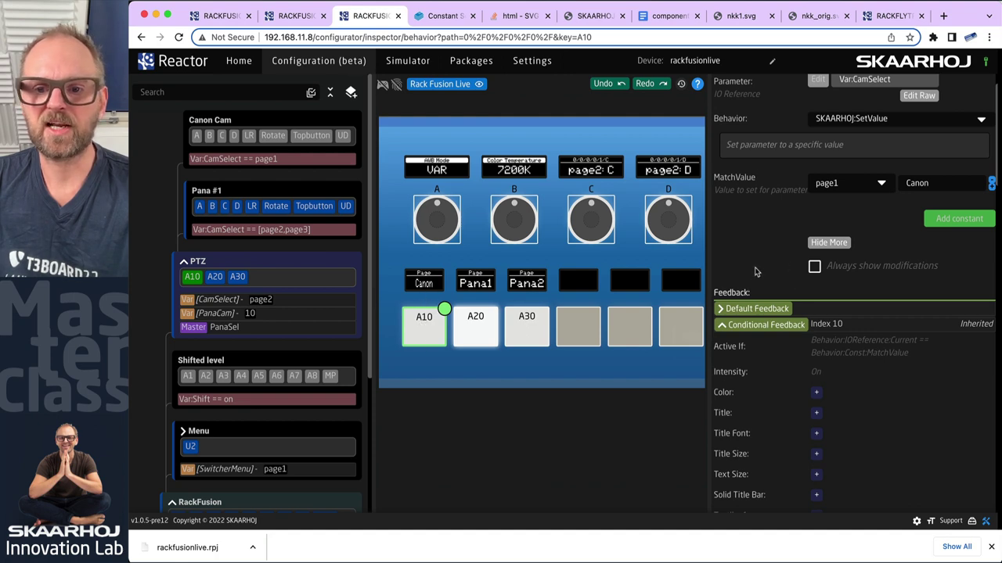
click(893, 16)
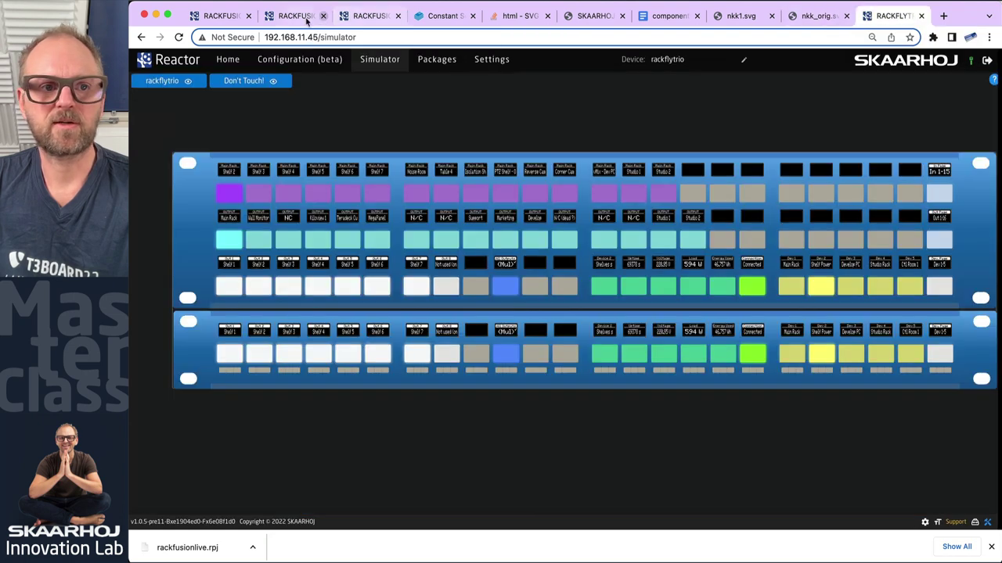
click(369, 16)
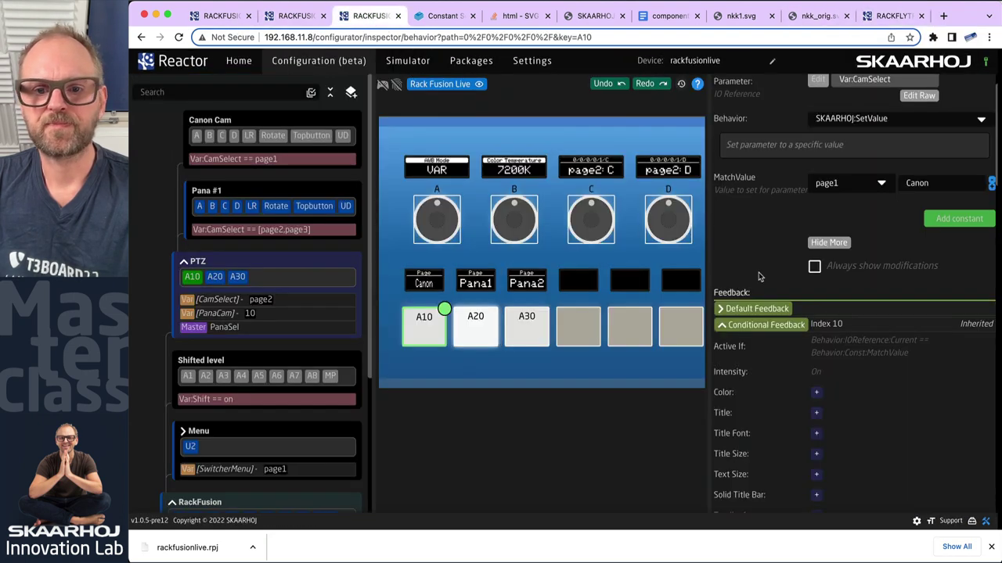
click(722, 327)
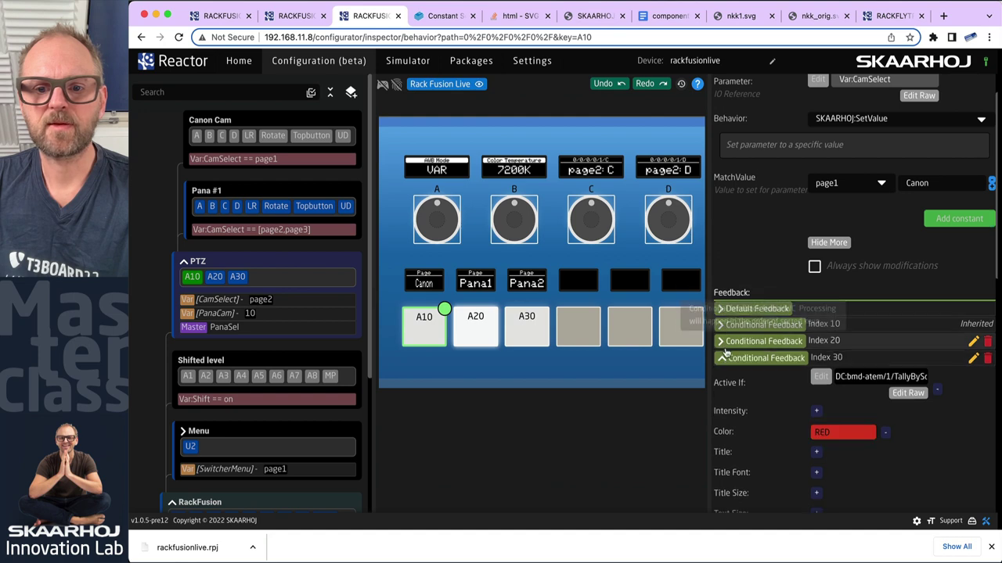
Enable panel interaction, press A10 for the Canon page, and cut CAM1 to program in ATEM.
click(383, 84)
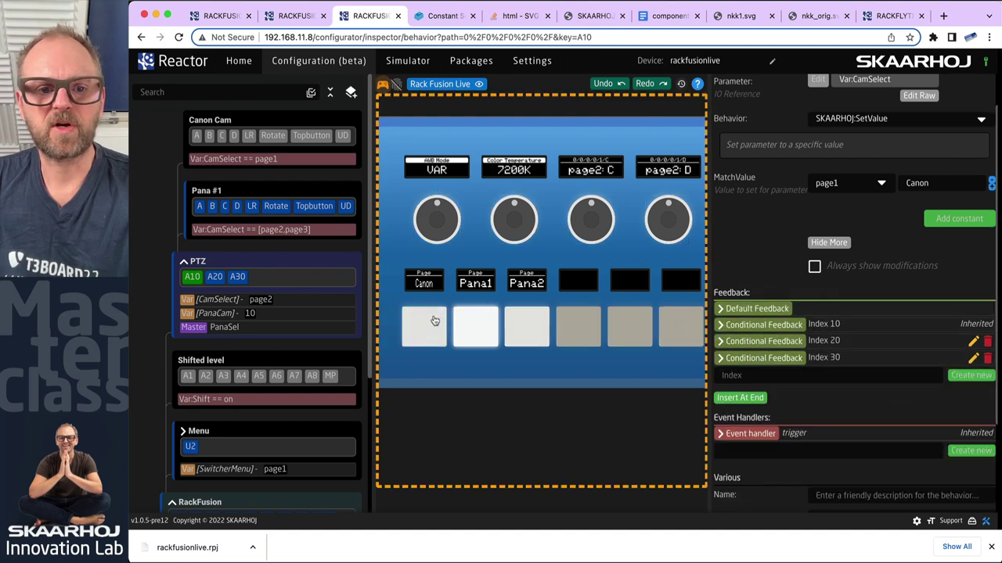
click(424, 329)
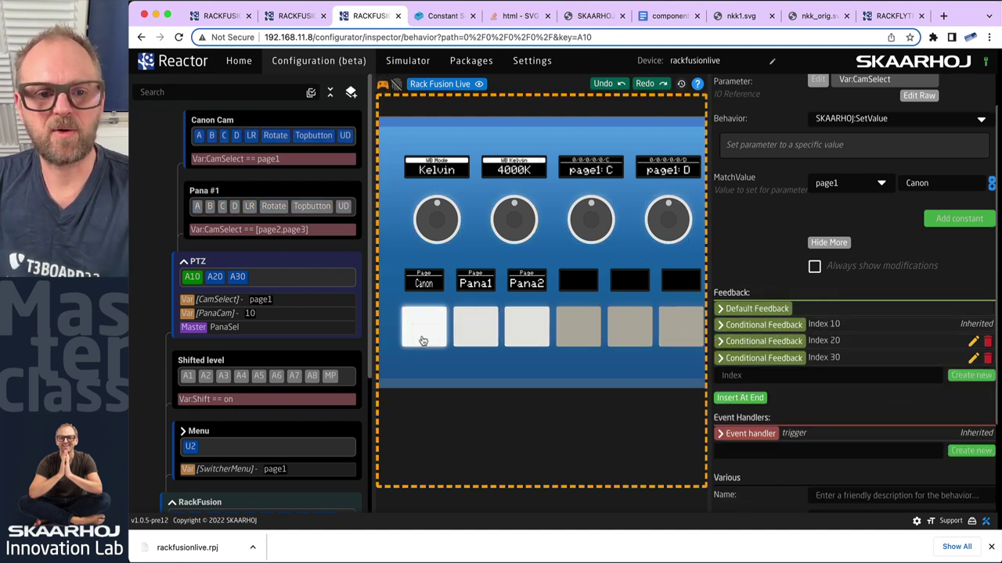
key(super+Tab)
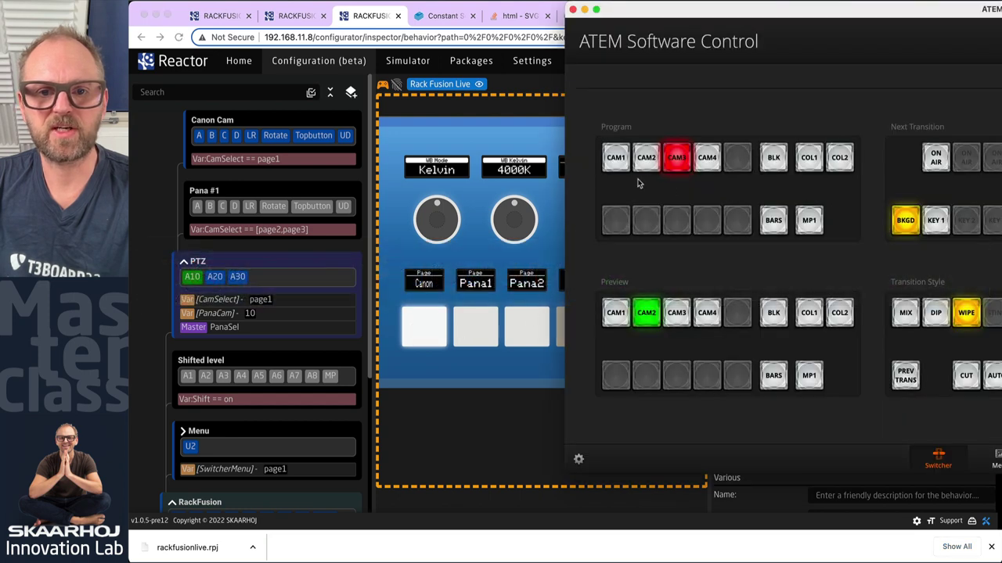
click(615, 161)
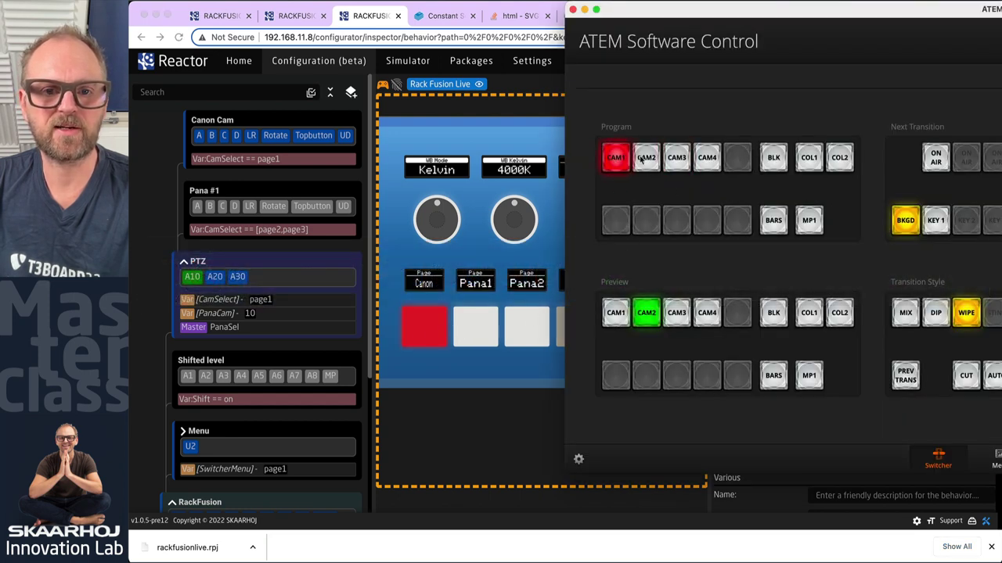
Back in Reactor, press the Pana1, Pana2, then Pana1 page buttons.
click(475, 340)
click(475, 328)
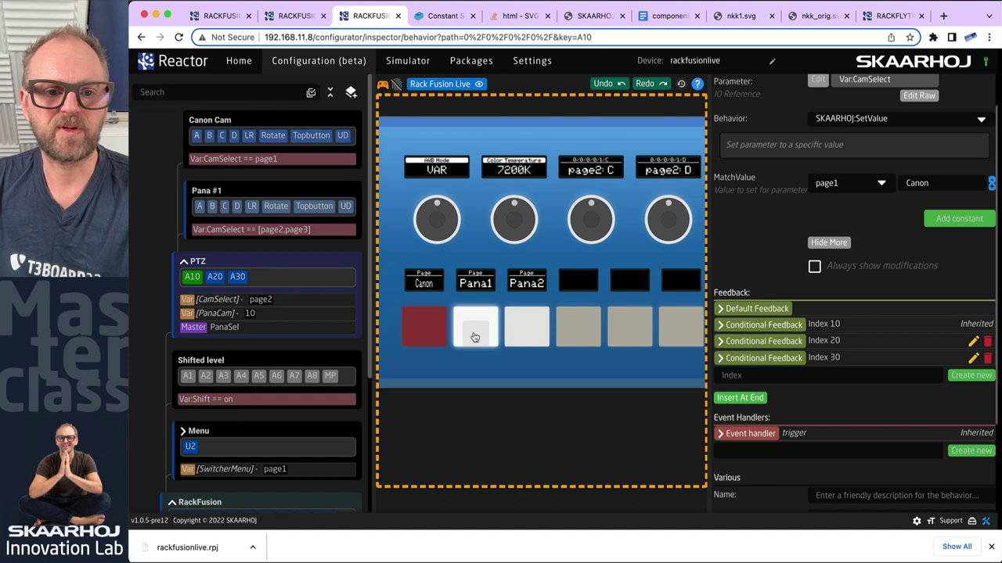
click(528, 344)
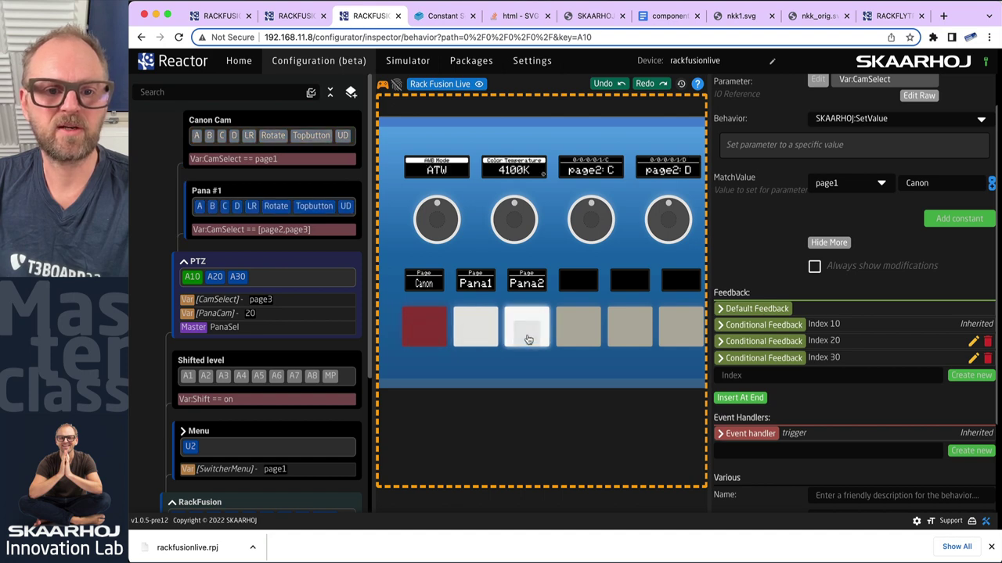
click(480, 338)
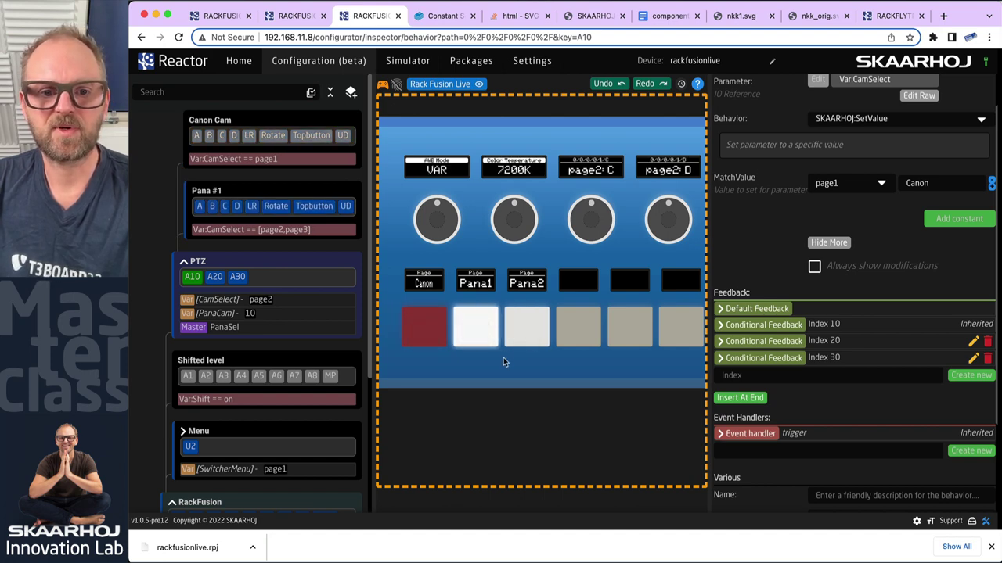